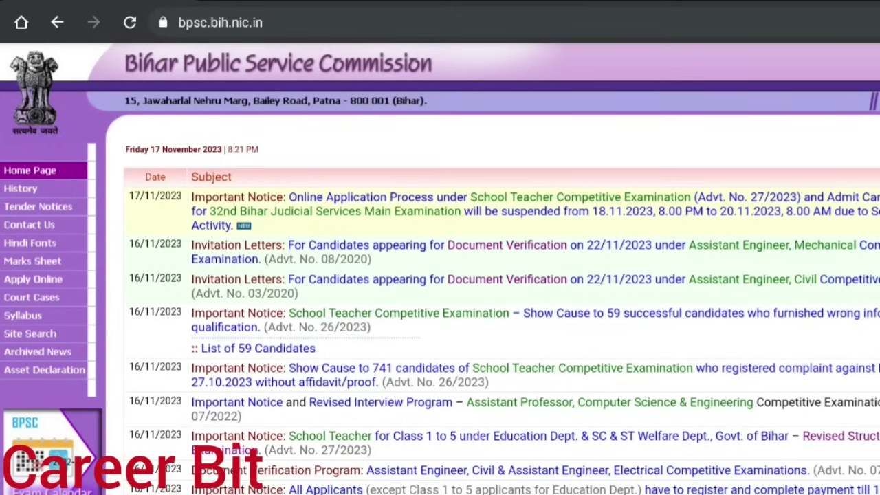
Step: Open the B.P.S.C. Online Application portal through the commission website's online application page
click(33, 280)
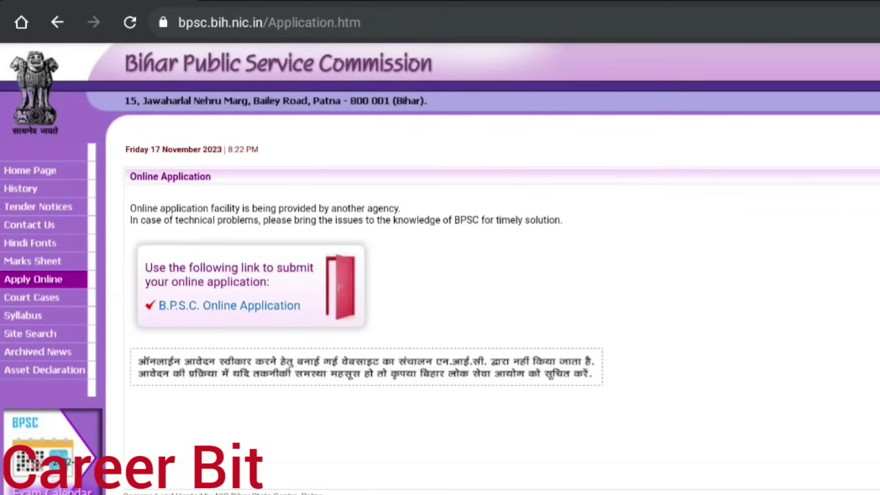
click(229, 306)
key(Return)
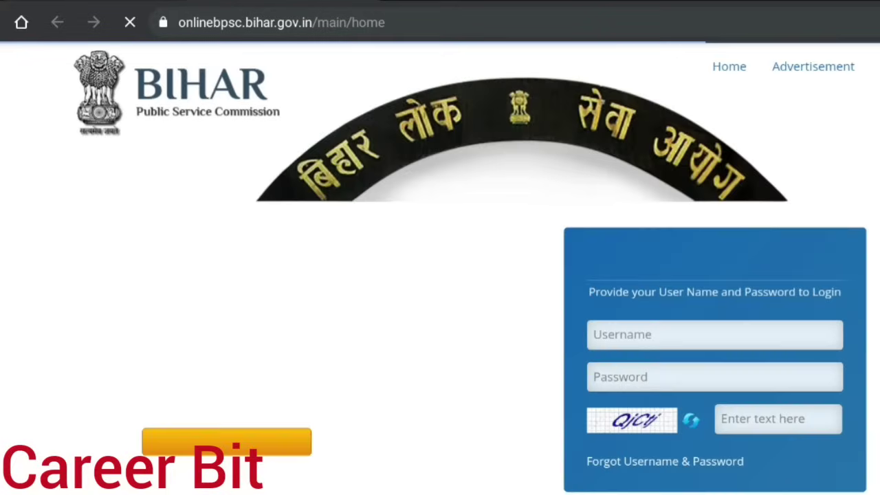
Step: Review the portal's list of live advertisements, including the registration dates and download columns, for a TRE registration option
scroll(440, 268, down, 3)
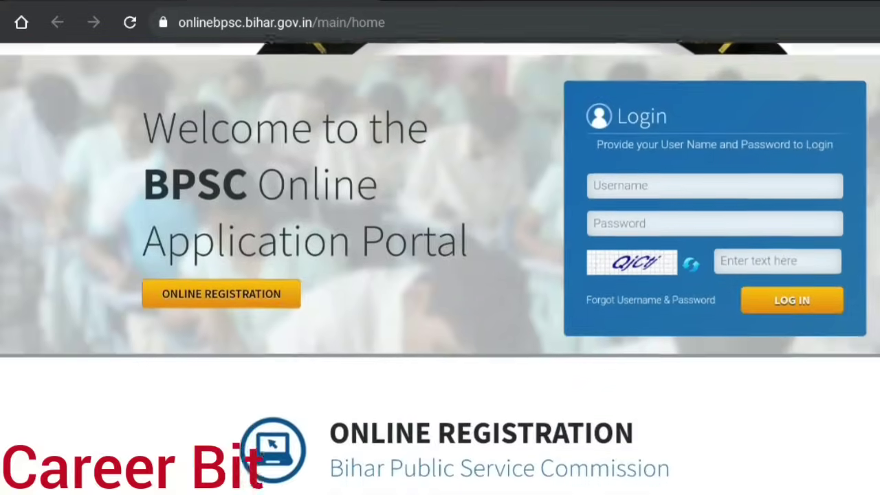
scroll(440, 268, down, 5)
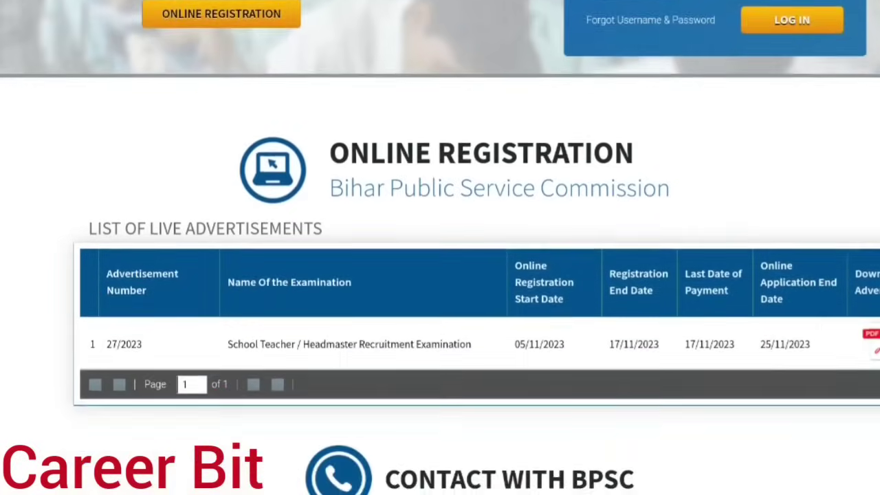
scroll(441, 268, up, 1)
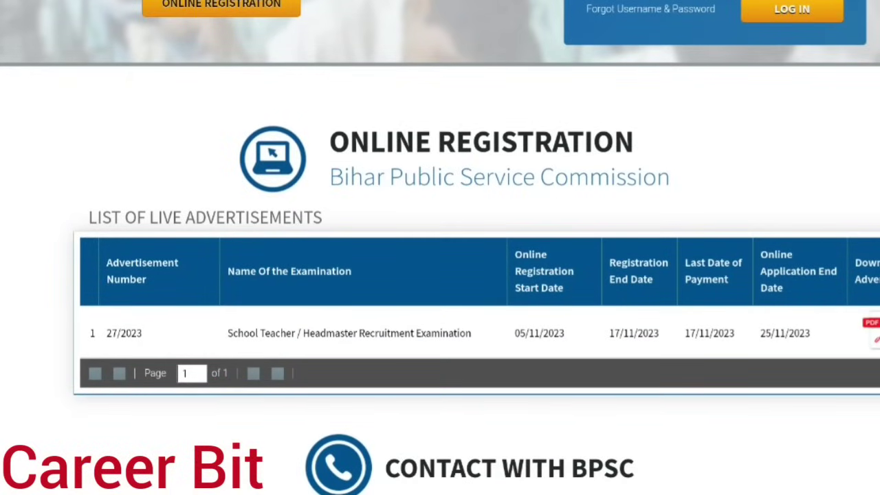
scroll(440, 296, right, 3)
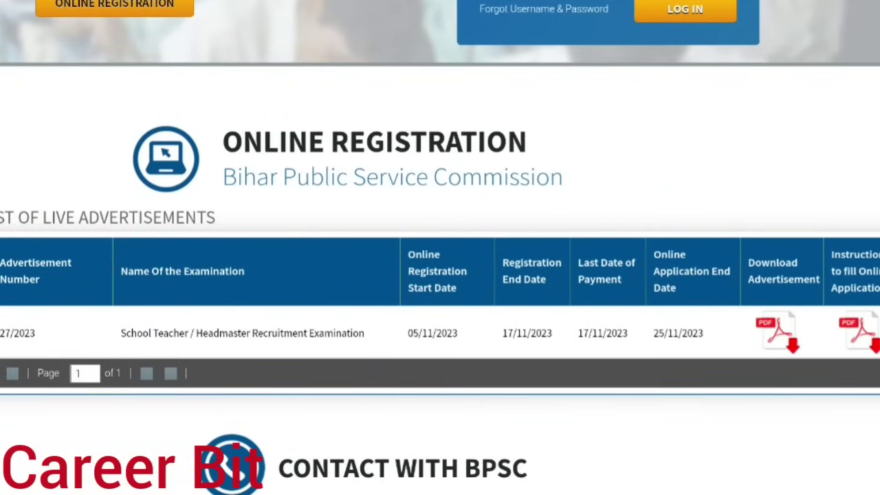
scroll(440, 296, left, 3)
scroll(440, 268, up, 4)
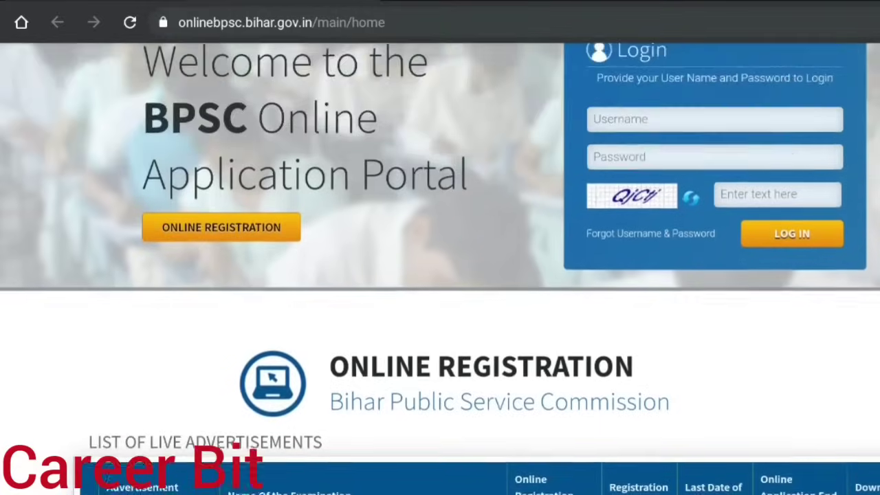
scroll(440, 268, up, 2)
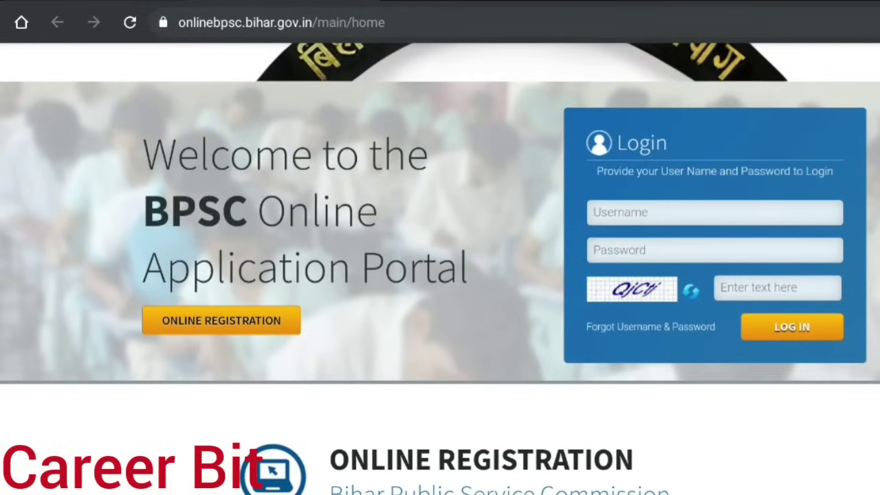
click(282, 22)
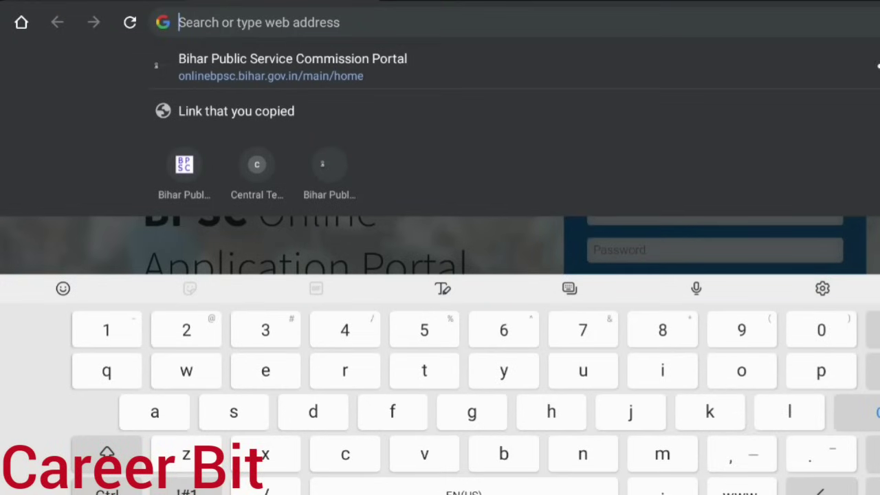
click(877, 66)
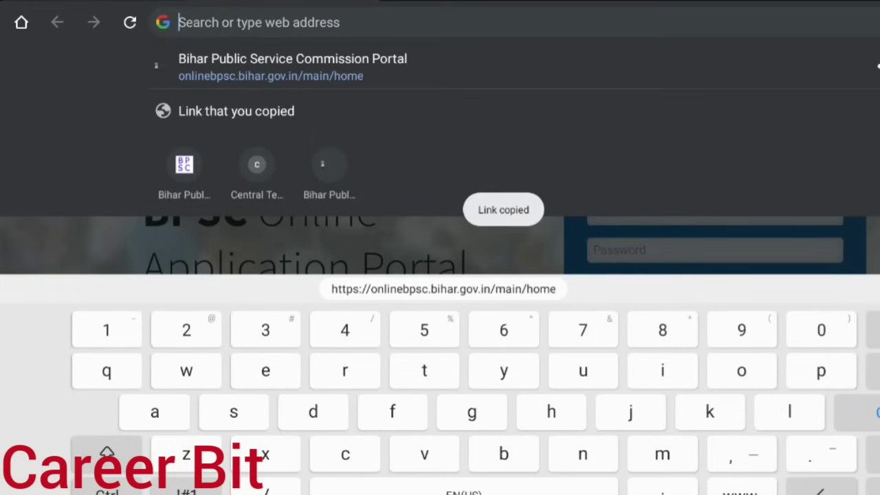
click(179, 22)
click(145, 74)
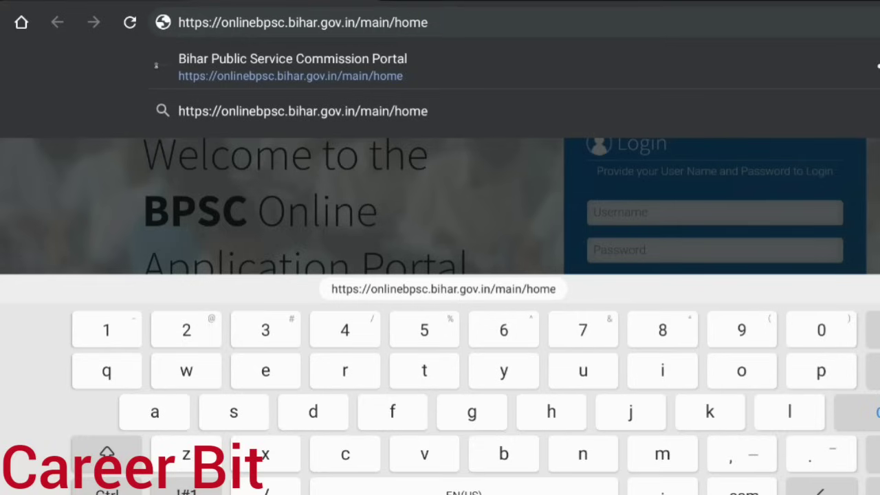
key(Escape)
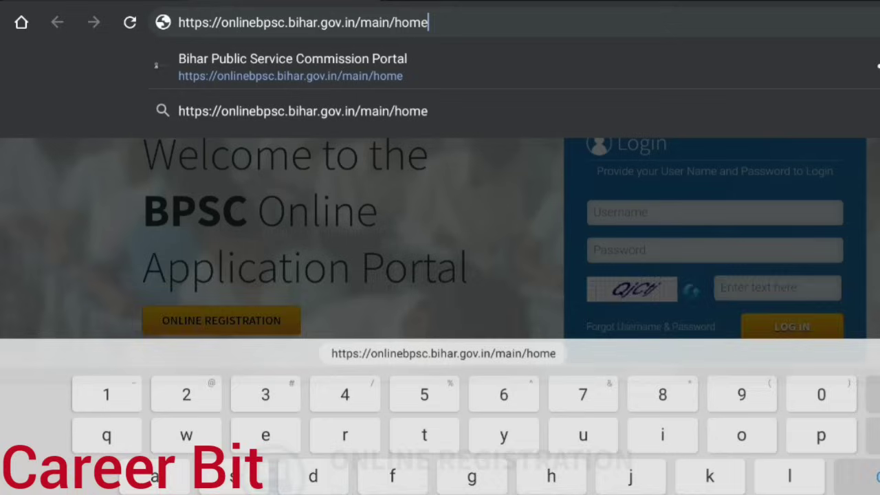
key(BackSpace)
key(BackSpace)
key(BackSpace)
key(BackSpace)
key(BackSpace)
key(BackSpace)
key(BackSpace)
key(BackSpace)
key(BackSpace)
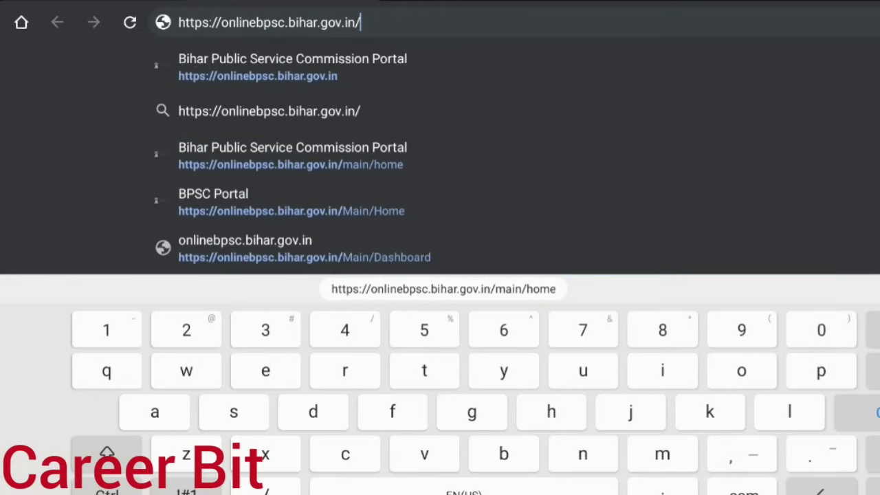
key(Return)
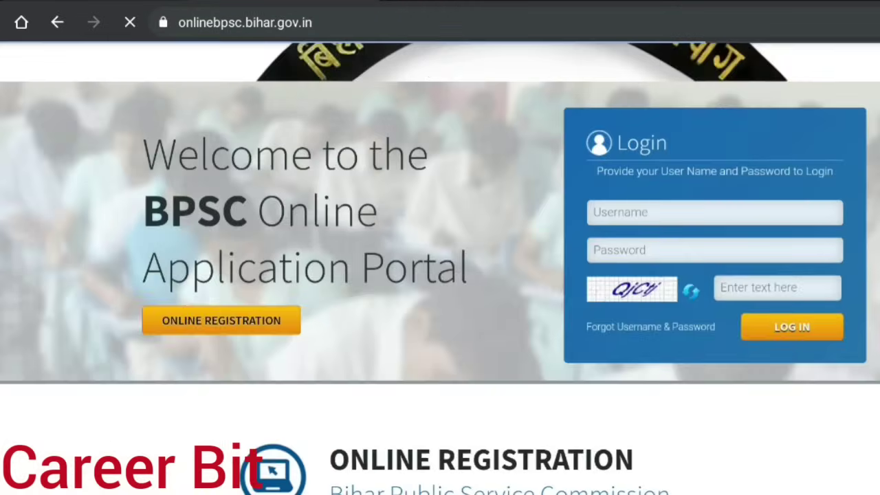
Step: Open the TRE Class 1 to 5 registration form from the live advertisements section
scroll(441, 275, down, 6)
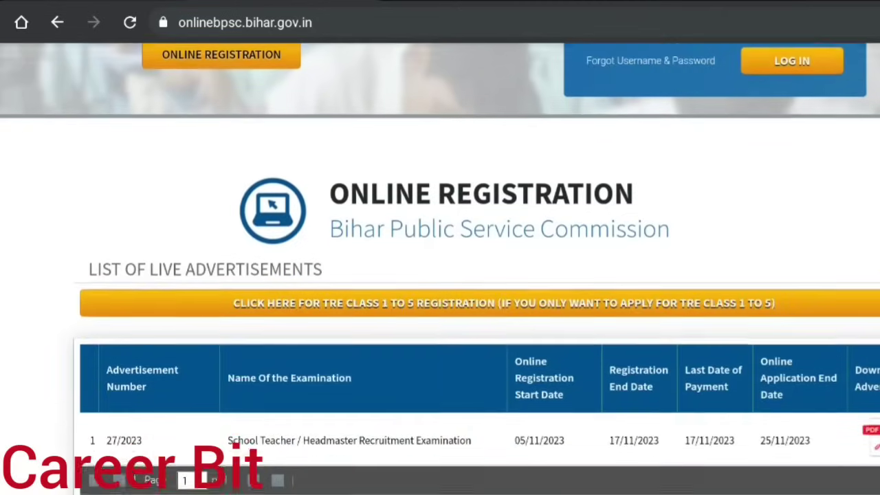
scroll(440, 275, down, 3)
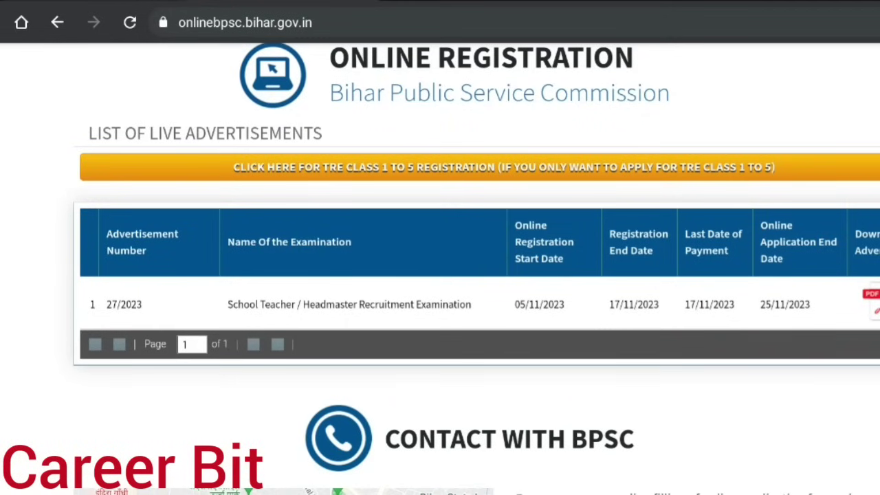
mouse_move(709, 143)
mouse_down()
mouse_move(392, 127)
mouse_move(381, 185)
mouse_move(795, 169)
mouse_move(609, 143)
mouse_move(720, 87)
mouse_up()
mouse_move(620, 121)
mouse_down()
mouse_move(612, 130)
mouse_move(640, 141)
mouse_up()
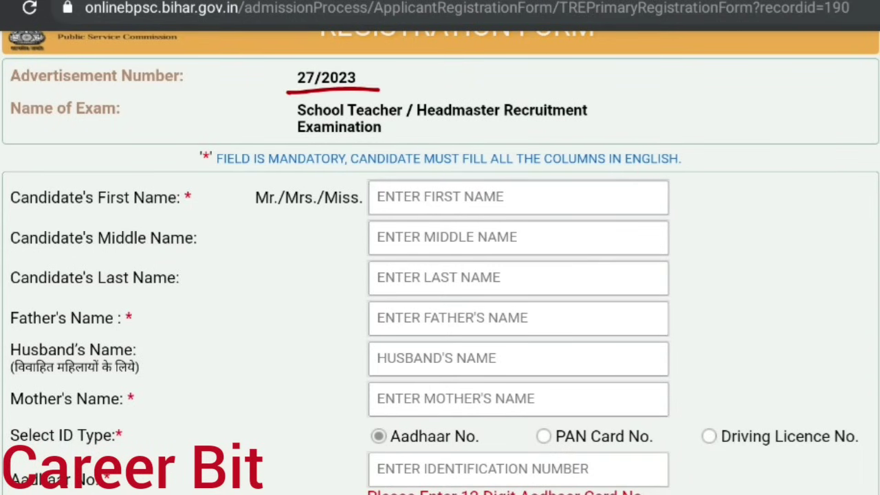
Step: Try PAN Card No. and Driving Licence No. as the ID type, accept each fee declaration, and return to Aadhaar No
scroll(441, 248, down, 5)
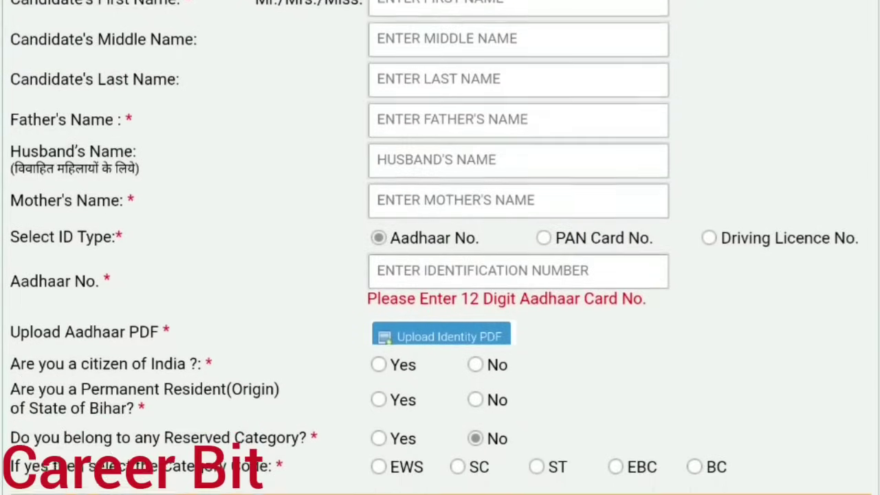
scroll(440, 248, up, 2)
scroll(440, 247, down, 2)
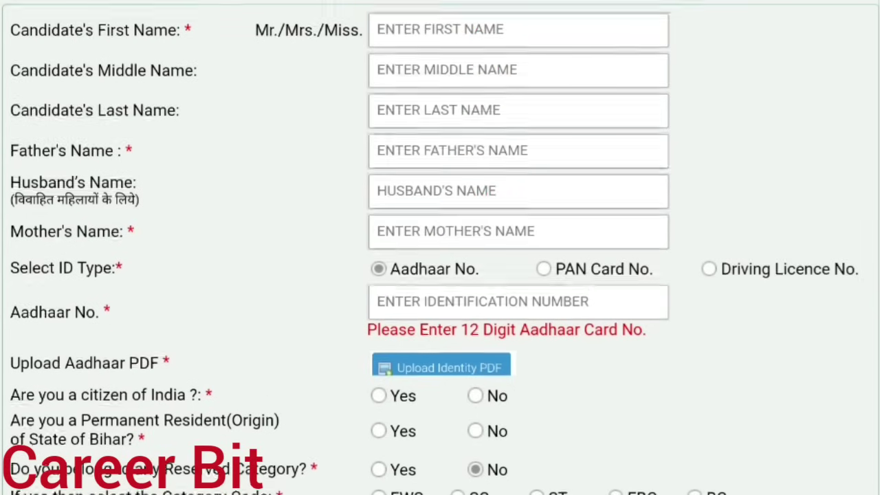
scroll(440, 275, down, 3)
scroll(440, 275, down, 3)
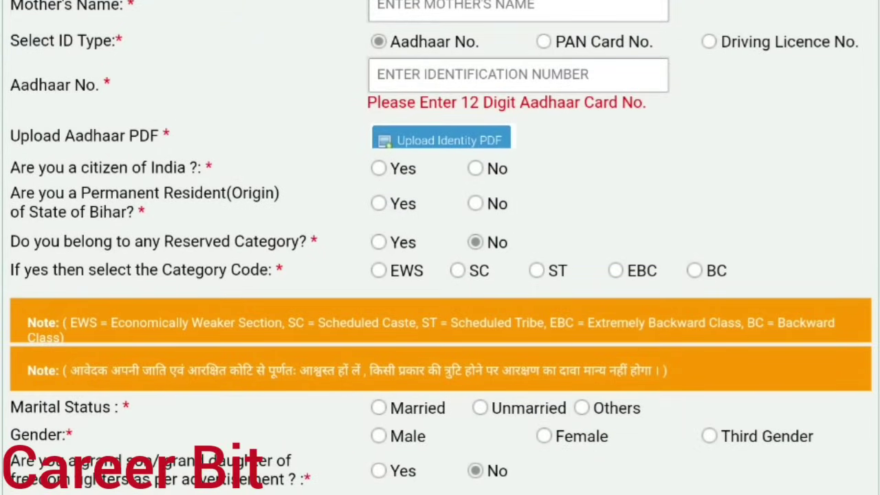
click(544, 41)
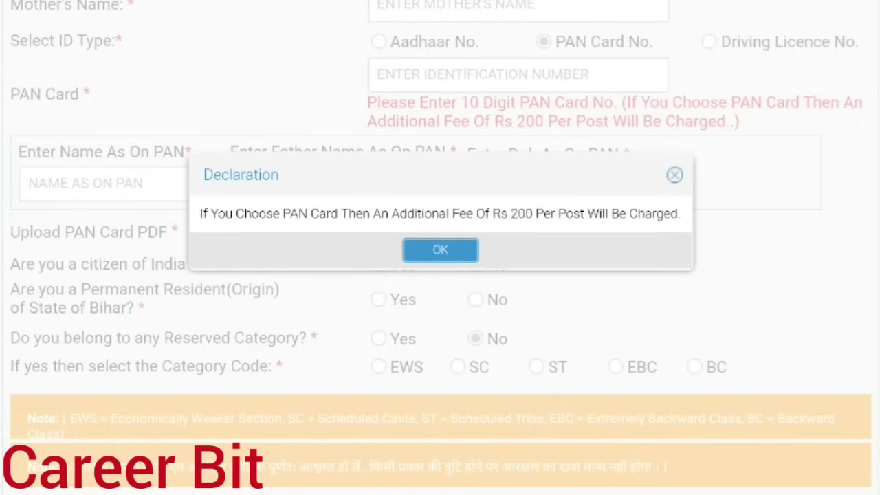
click(440, 249)
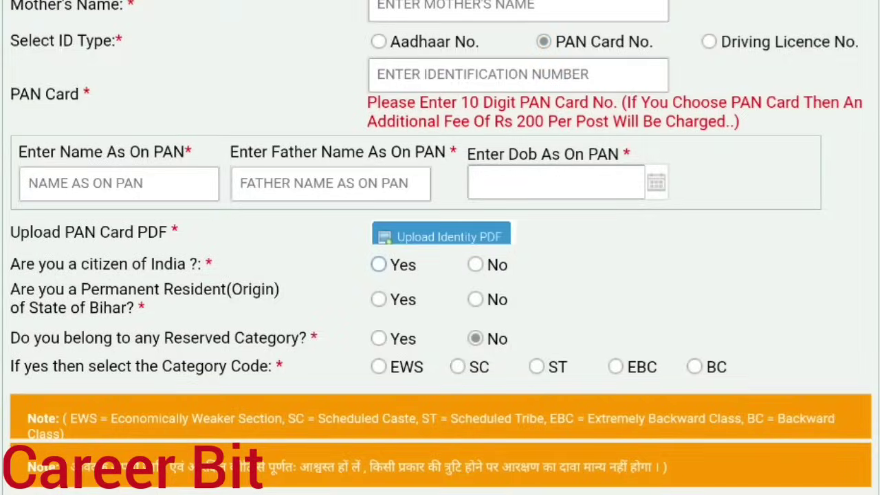
click(709, 42)
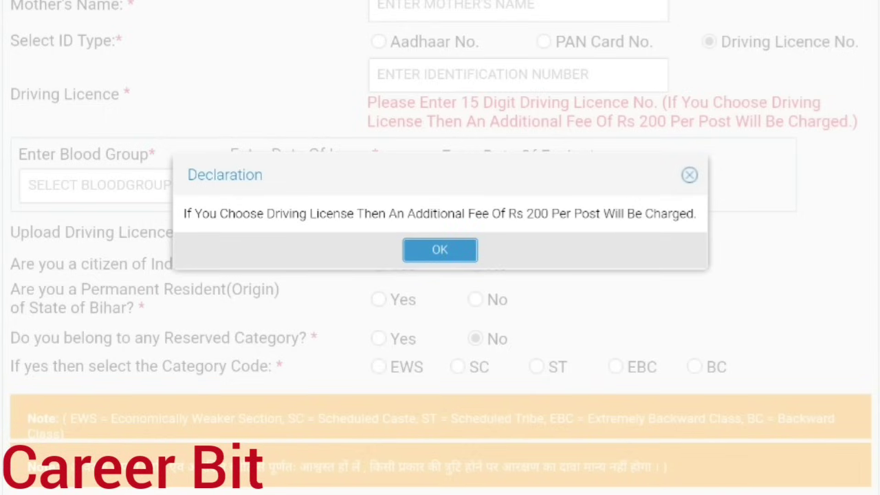
click(440, 250)
scroll(440, 275, up, 2)
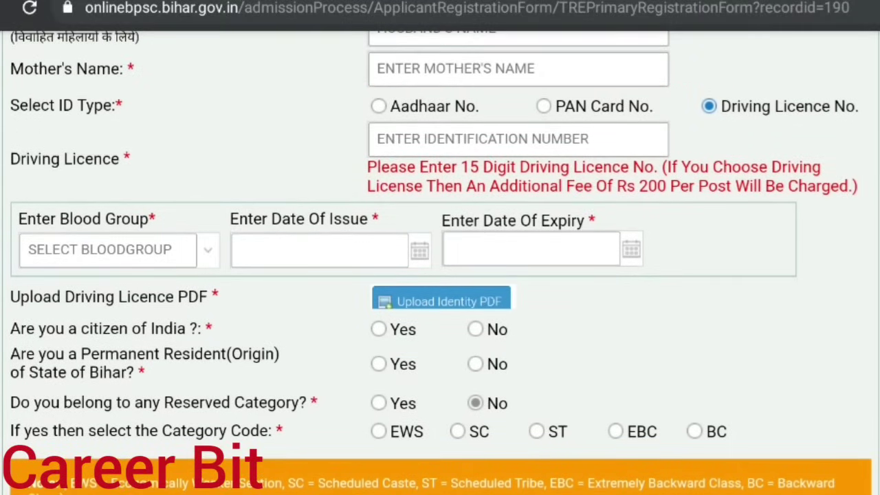
click(378, 106)
Step: Answer Yes to being a permanent resident of the State of Bihar, after trying the No option for comparison
scroll(440, 248, down, 3)
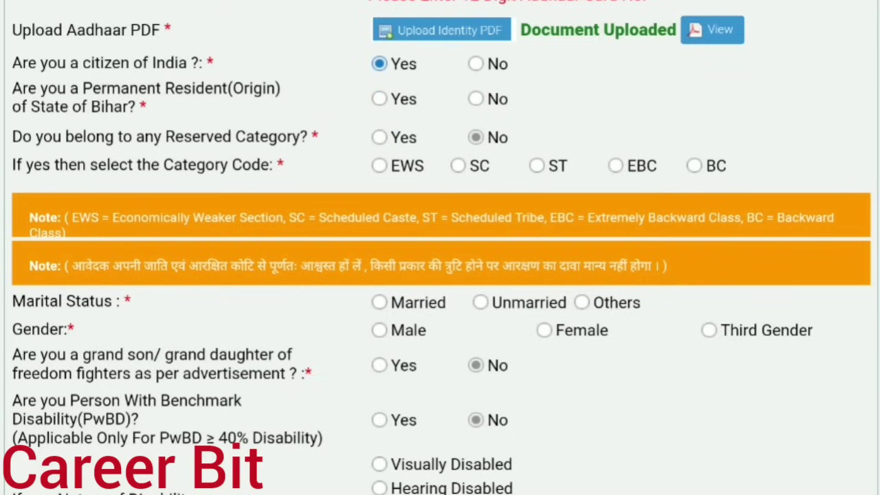
click(380, 99)
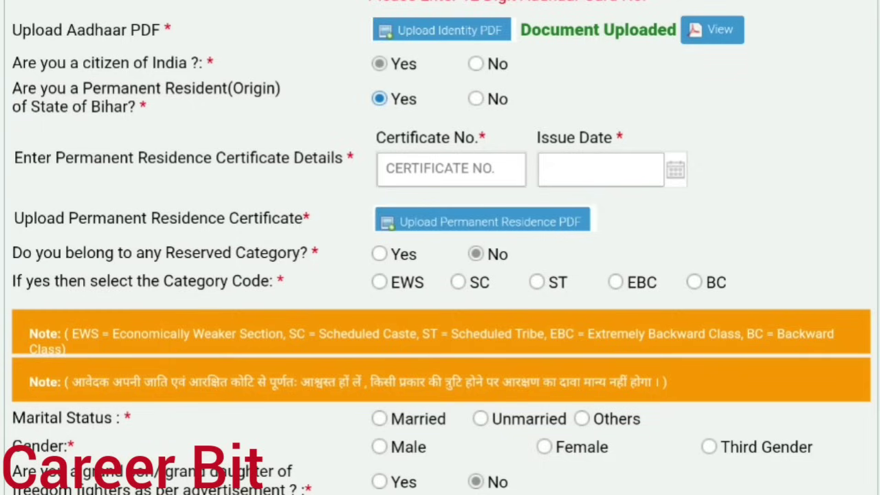
click(476, 98)
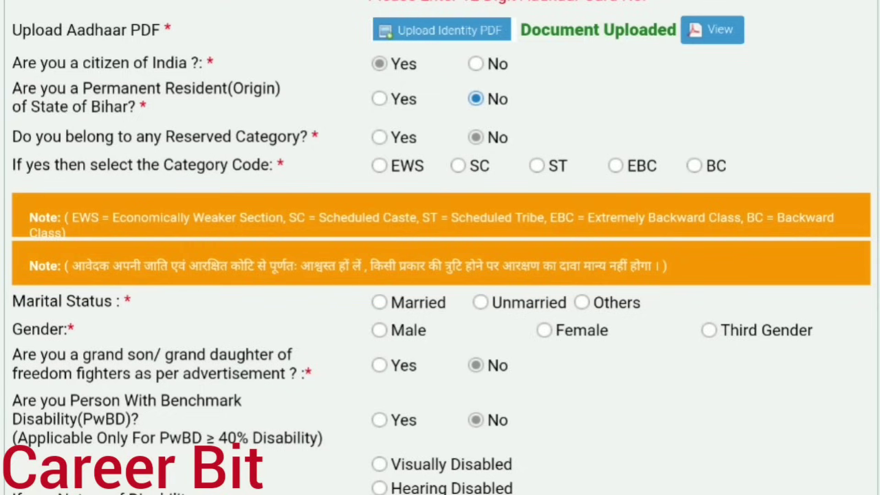
click(379, 98)
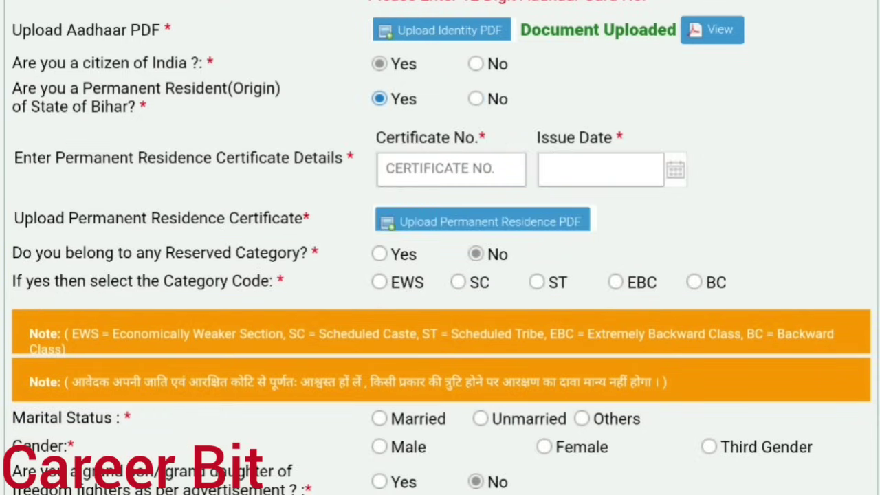
drag(175, 264, 297, 254)
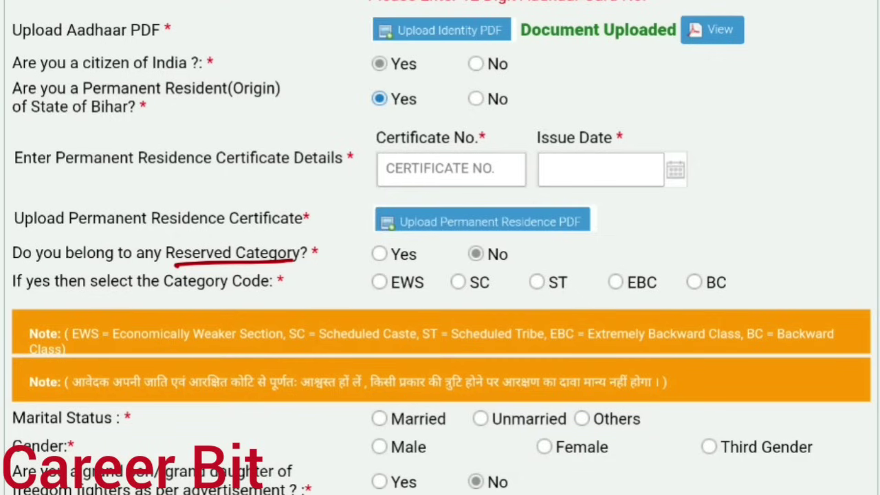
drag(369, 260, 409, 237)
drag(489, 228, 475, 230)
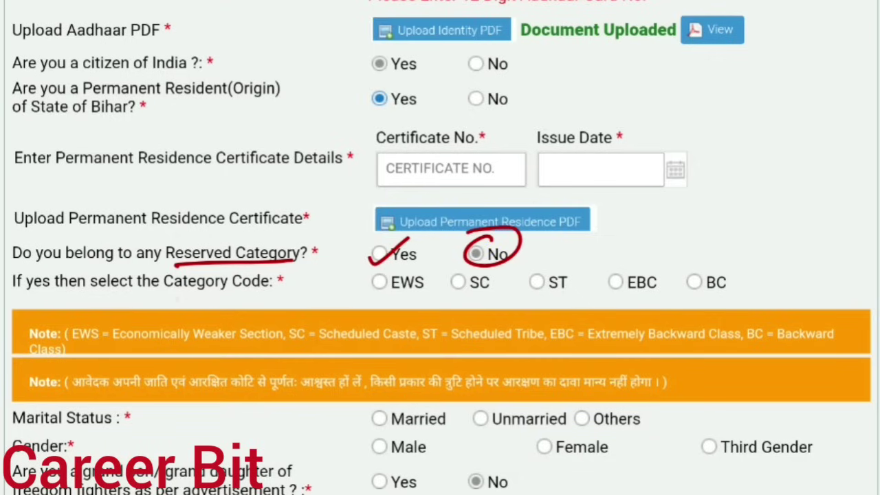
drag(173, 299, 282, 296)
drag(378, 297, 423, 289)
drag(481, 302, 535, 290)
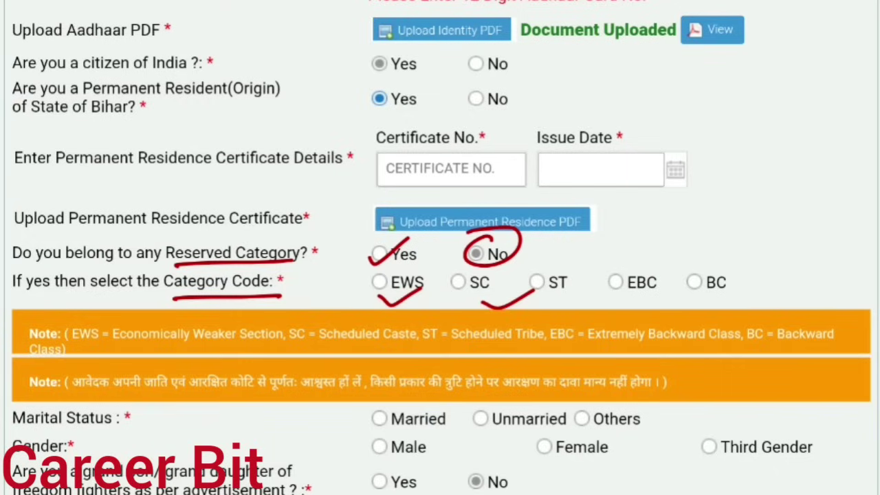
drag(598, 306, 644, 294)
drag(717, 306, 748, 295)
key(e)
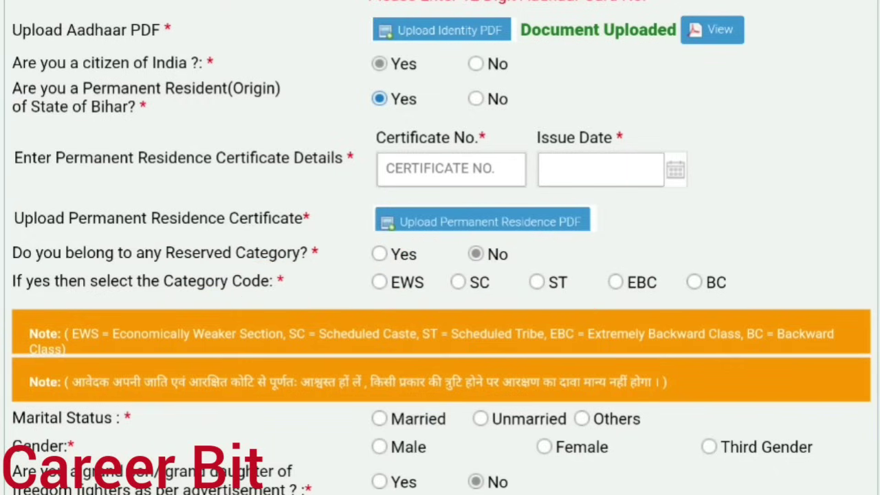
Step: Answer Yes to belonging to a reserved category and select EWS as the category code
click(380, 254)
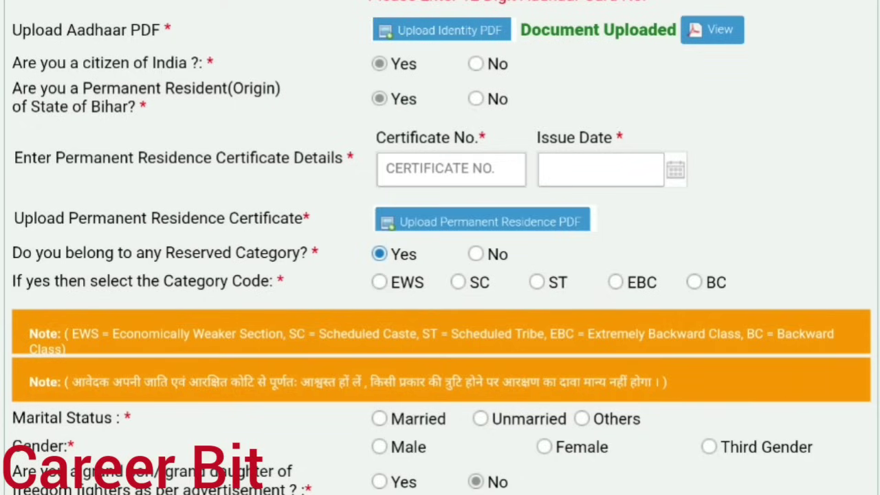
click(379, 282)
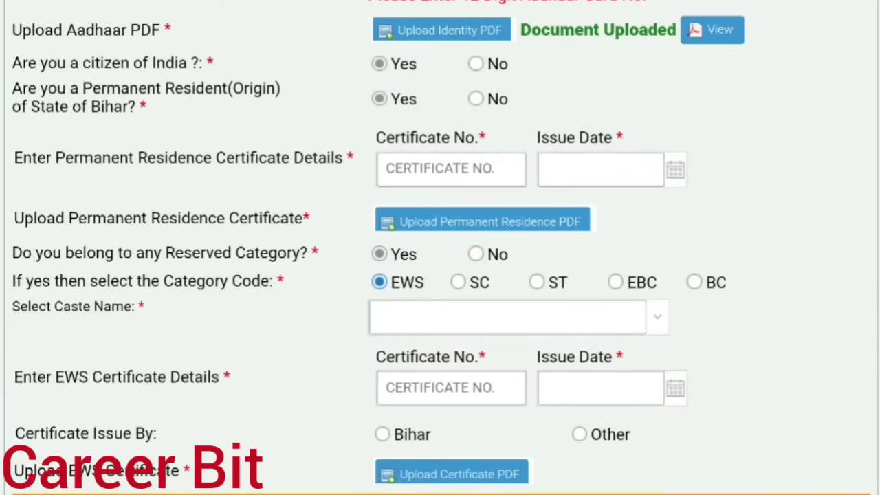
scroll(440, 247, down, 3)
scroll(440, 248, up, 1)
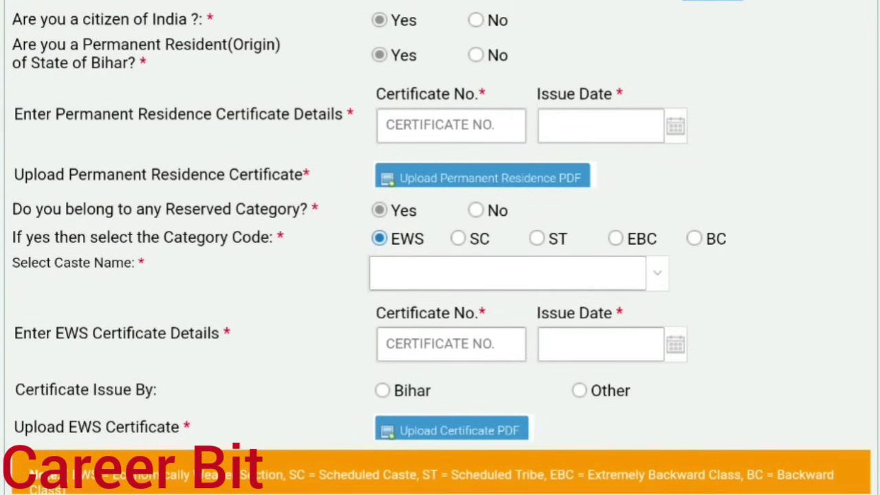
Step: Change the answer for being a permanent resident of the State of Bihar to No
scroll(440, 248, down, 3)
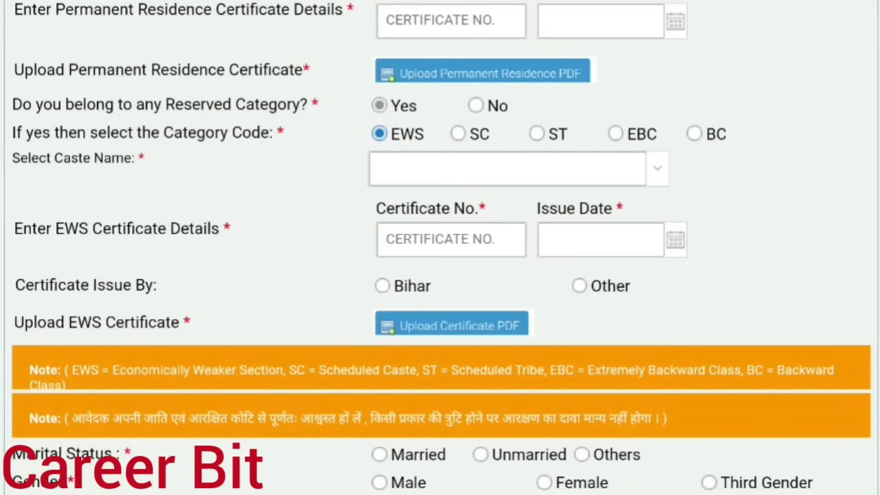
scroll(441, 288, up, 5)
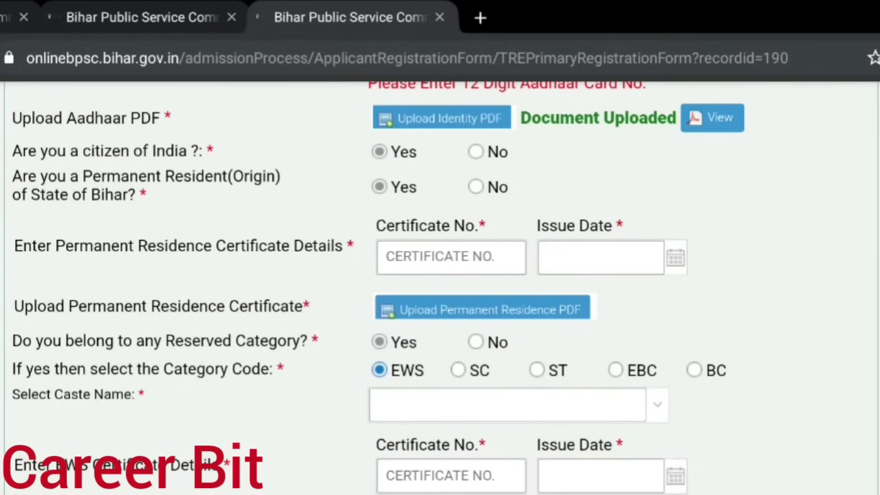
scroll(440, 289, up, 1)
scroll(441, 289, down, 1)
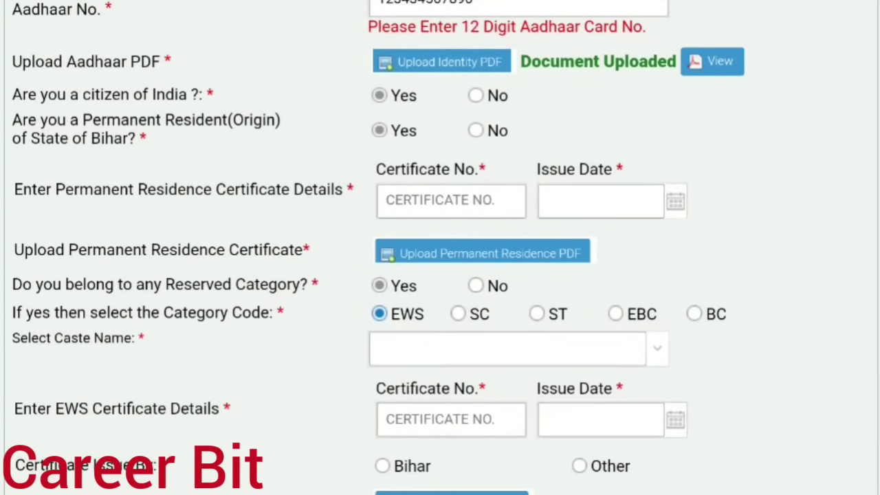
click(476, 130)
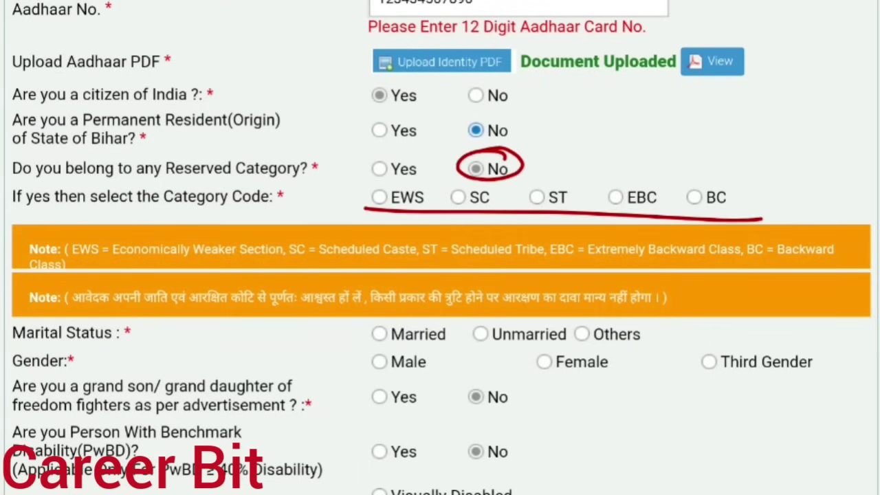
Step: Set the marital status to Unmarried and the gender to Male
scroll(440, 248, down, 4)
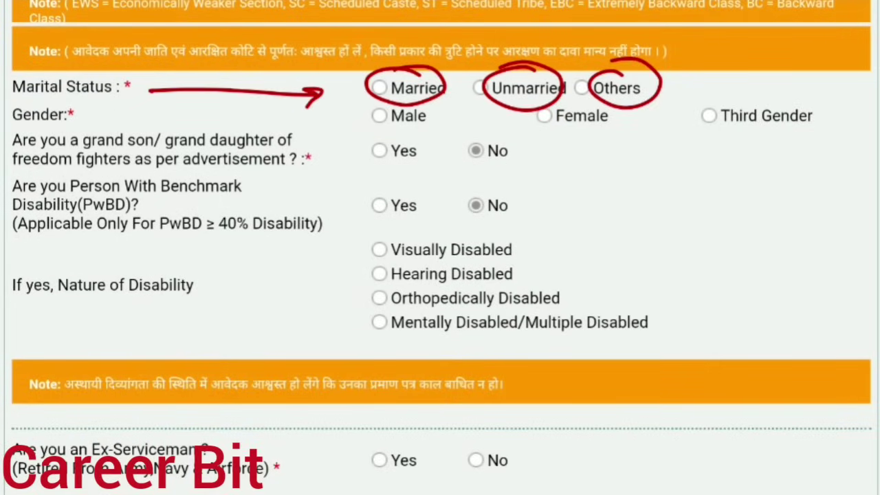
click(481, 88)
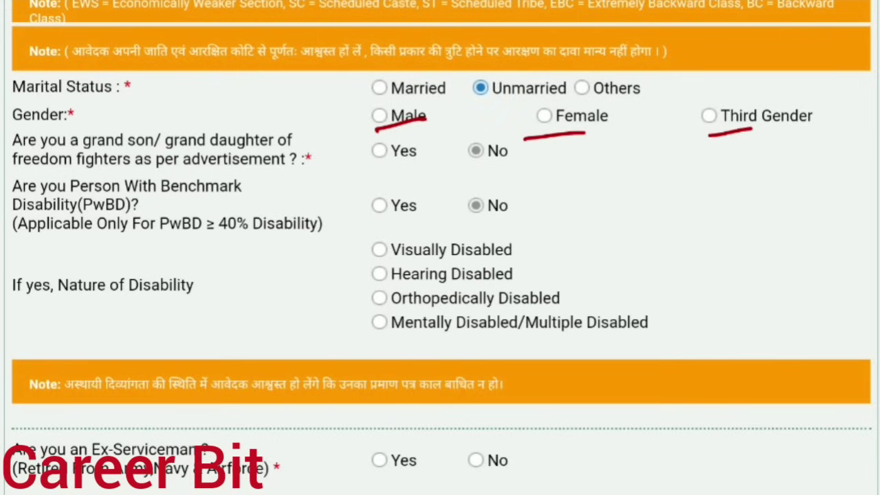
click(379, 116)
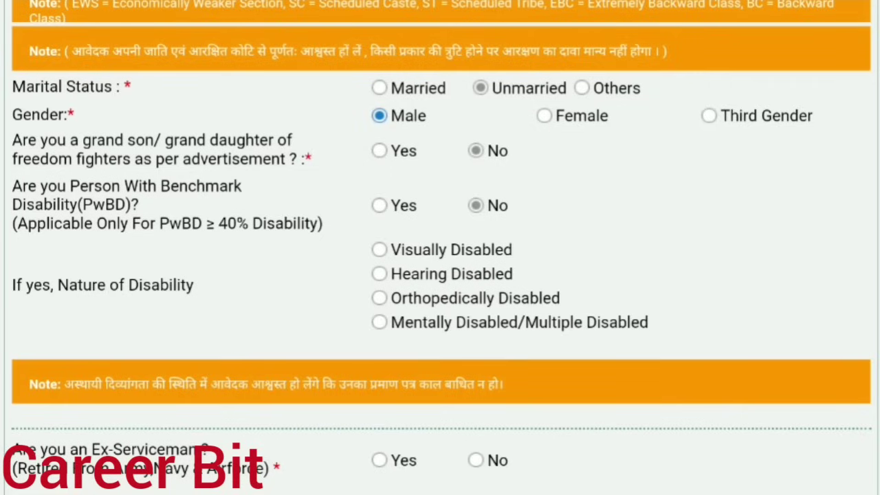
Step: Try Yes for Person With Benchmark Disability, accept the declaration, and return the answer to No
scroll(441, 247, down, 1)
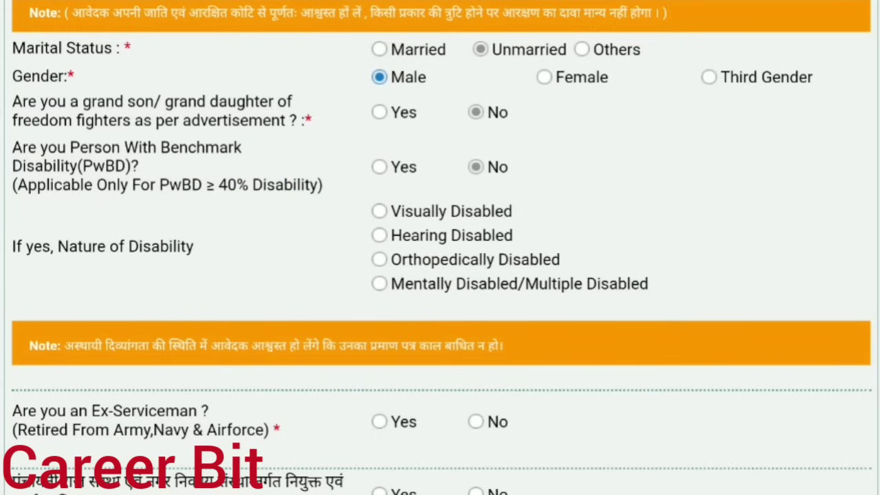
click(380, 167)
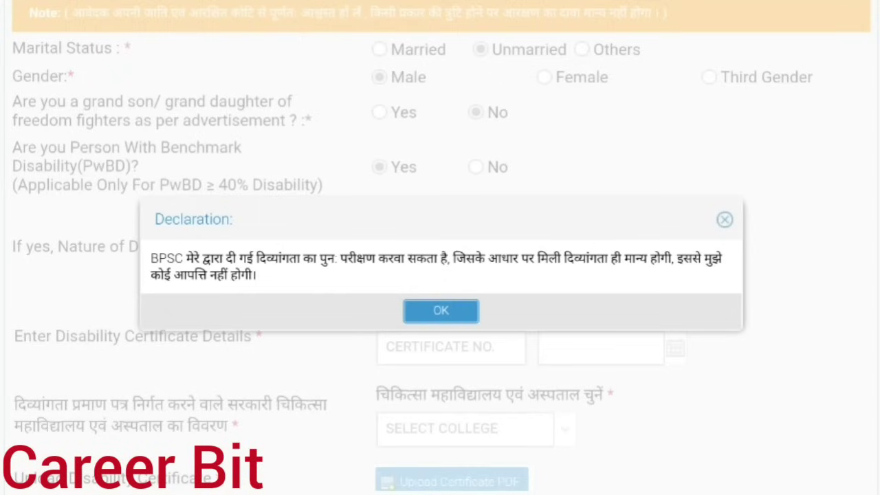
key(Return)
click(475, 167)
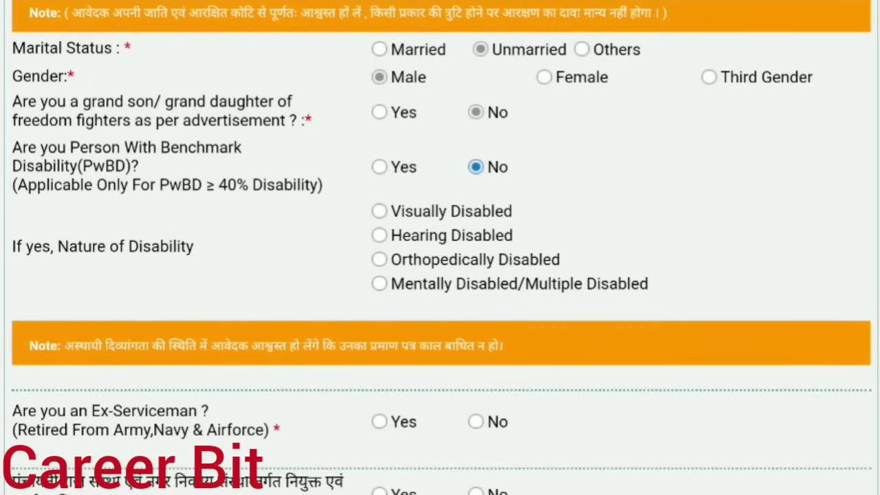
Step: Answer Yes to being an Ex-Serviceman retired from the Army, Navy or Airforce
scroll(440, 247, down, 2)
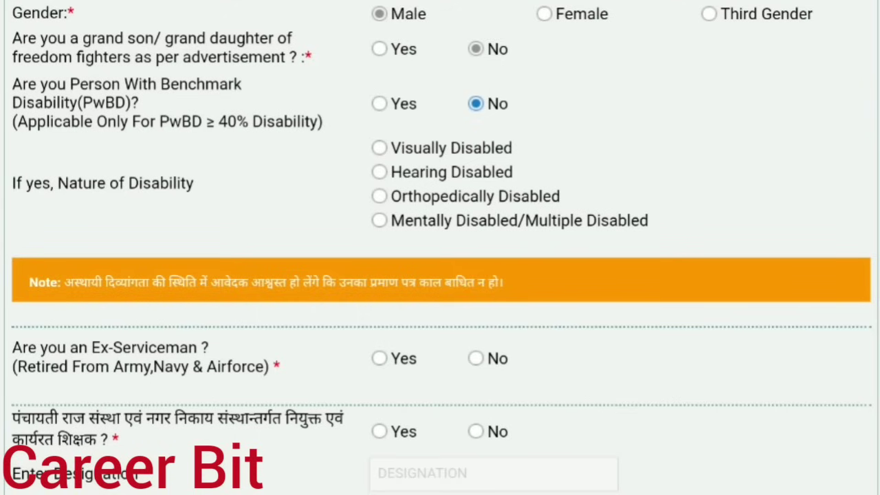
mouse_move(358, 136)
mouse_down()
mouse_move(362, 236)
mouse_move(562, 243)
mouse_up()
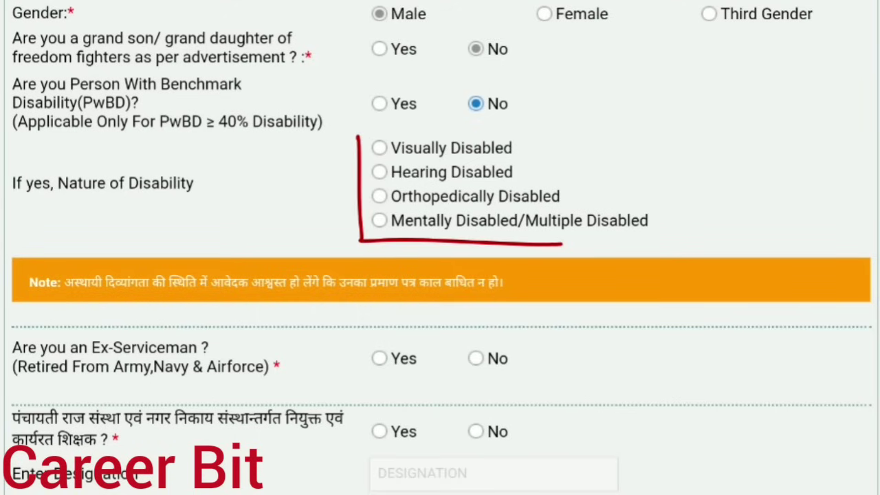
scroll(440, 248, down, 5)
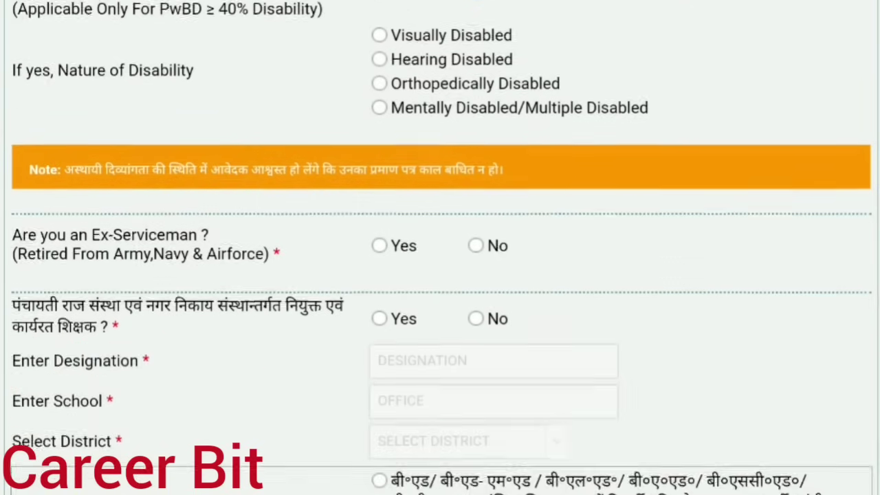
scroll(440, 248, down, 2)
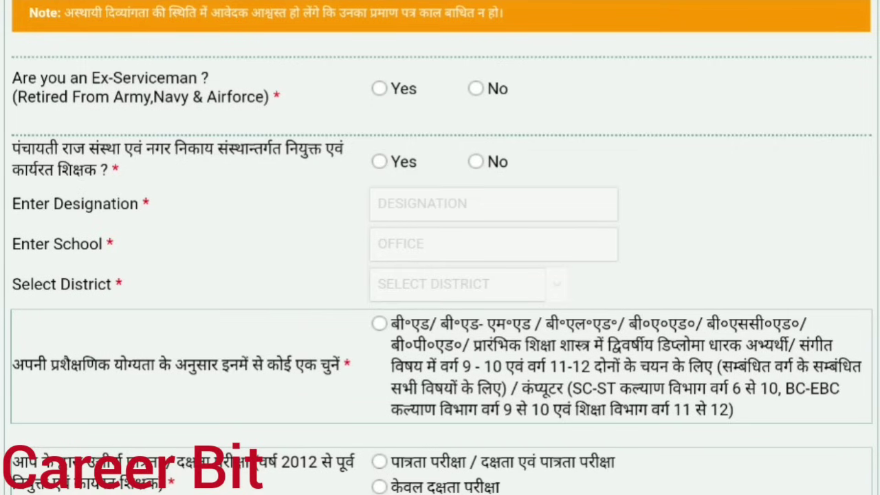
click(379, 88)
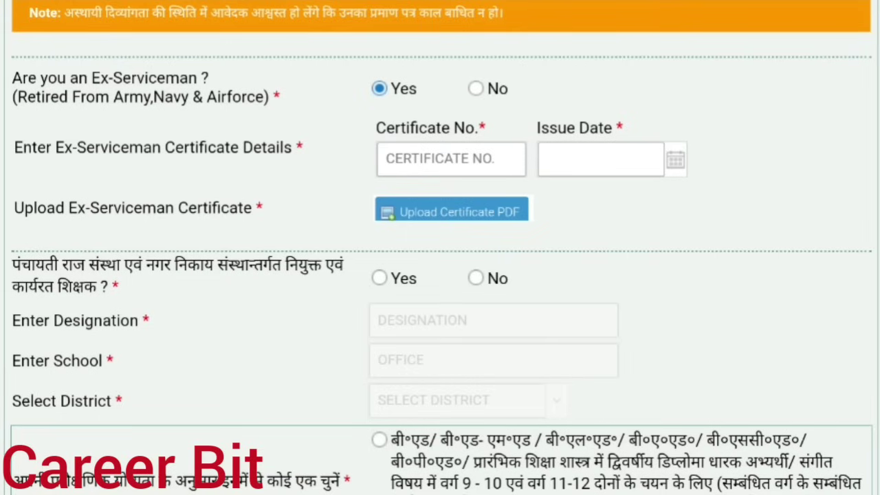
Step: Answer No to being a teacher appointed and working under a Panchayati Raj or municipal body
scroll(441, 248, down, 4)
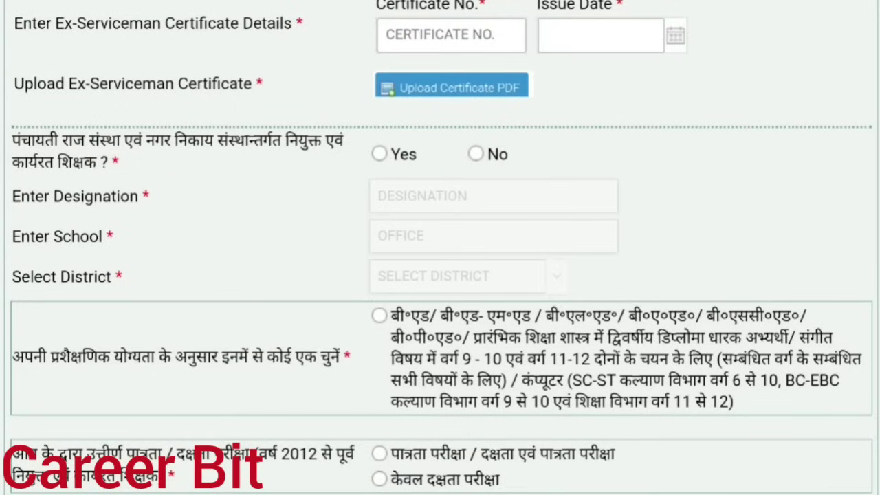
drag(159, 163, 279, 158)
click(476, 154)
Step: Select the training qualification option that begins with बी०एड / बी०एड-एम०एड / बी०एल०एड०
scroll(440, 248, down, 5)
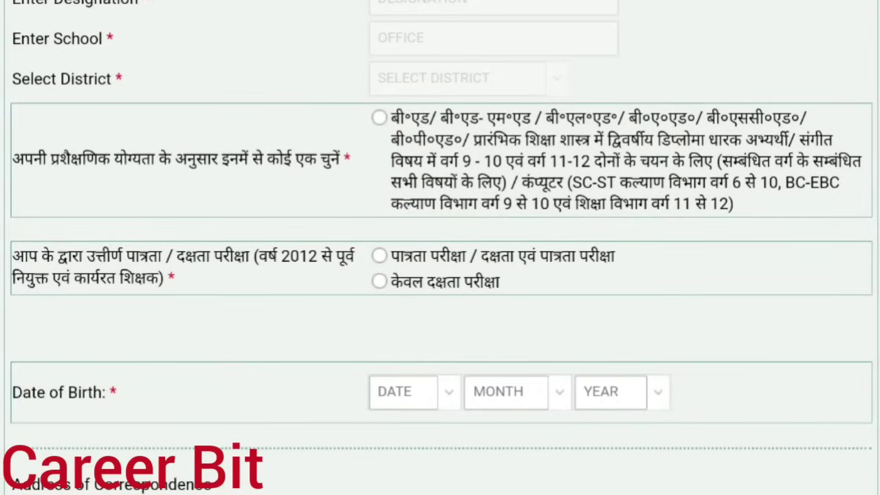
drag(81, 184, 285, 176)
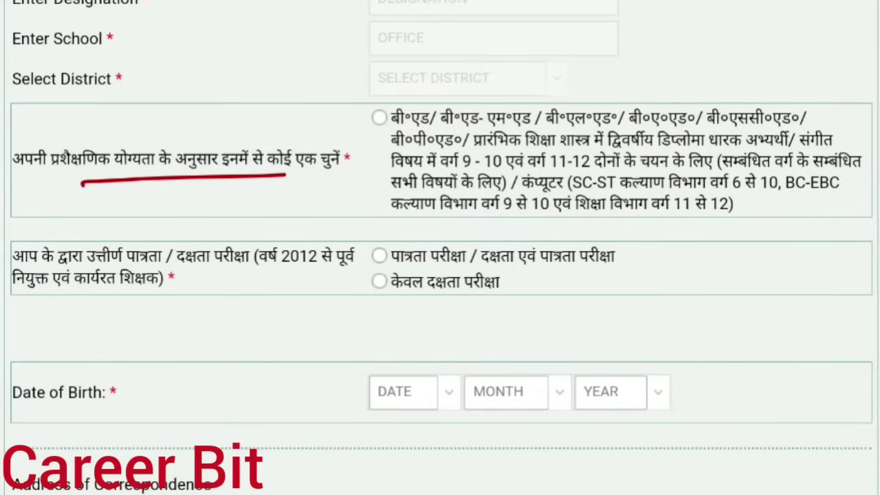
mouse_move(389, 96)
mouse_down()
mouse_move(371, 139)
mouse_move(410, 110)
mouse_up()
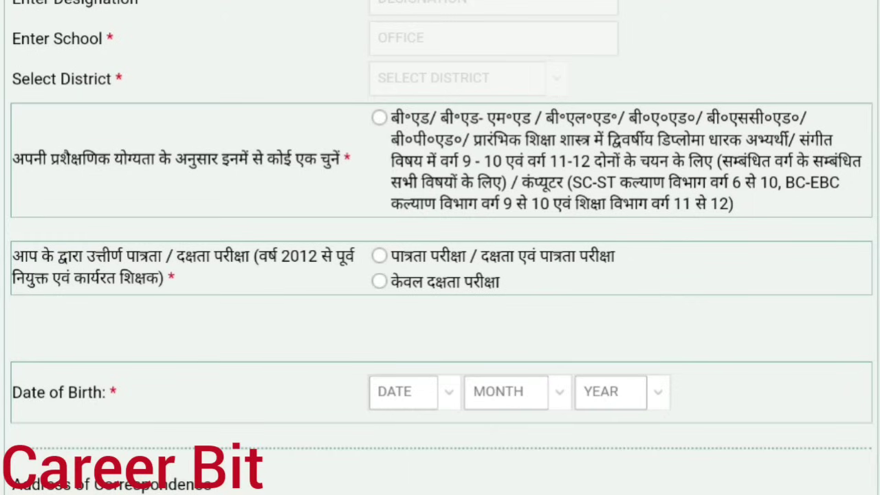
click(380, 117)
drag(383, 133, 439, 128)
drag(549, 129, 612, 126)
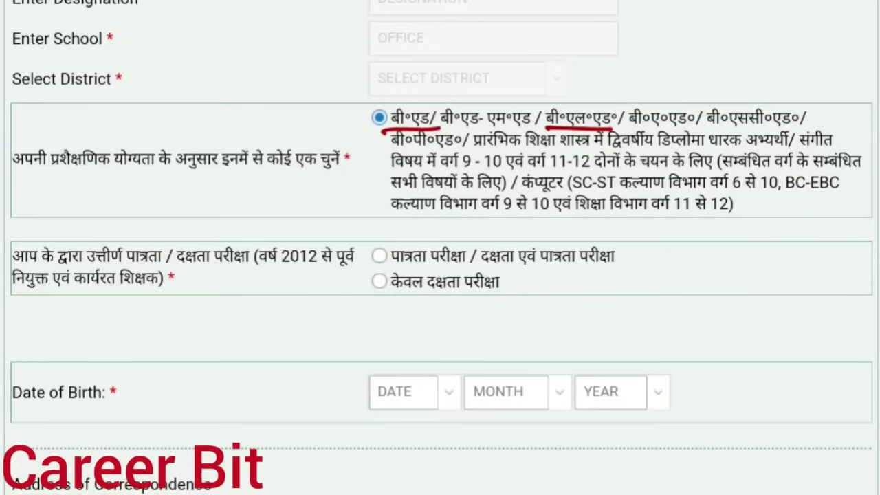
drag(709, 129, 799, 126)
drag(392, 148, 709, 145)
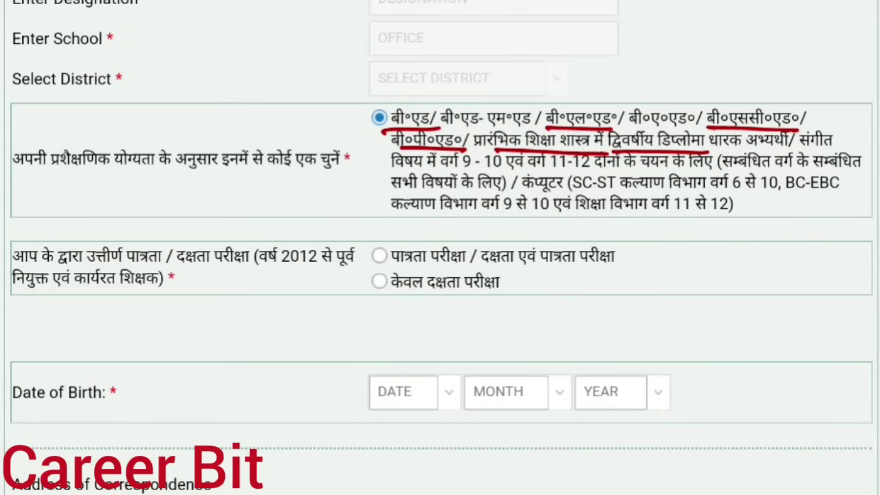
key(Escape)
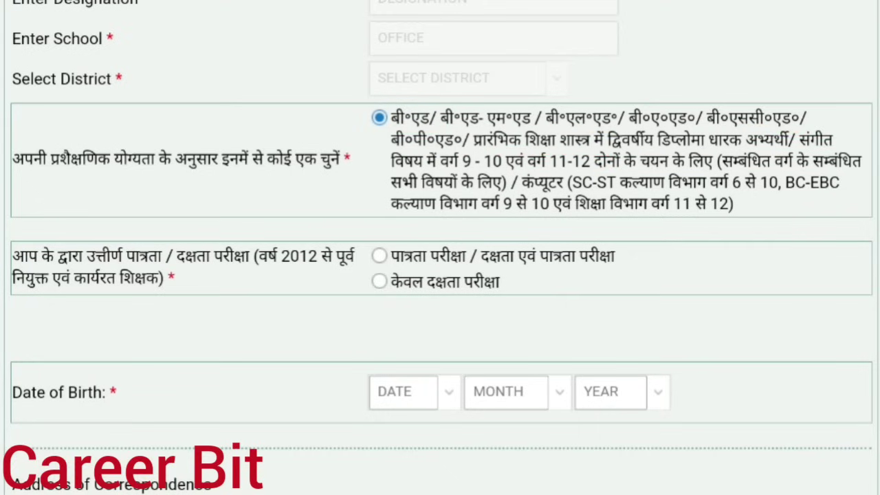
Step: Choose पात्रता परीक्षा / दक्षता एवं पात्रता परीक्षा as the passed examination and dismiss the resulting dialog
scroll(440, 247, down, 3)
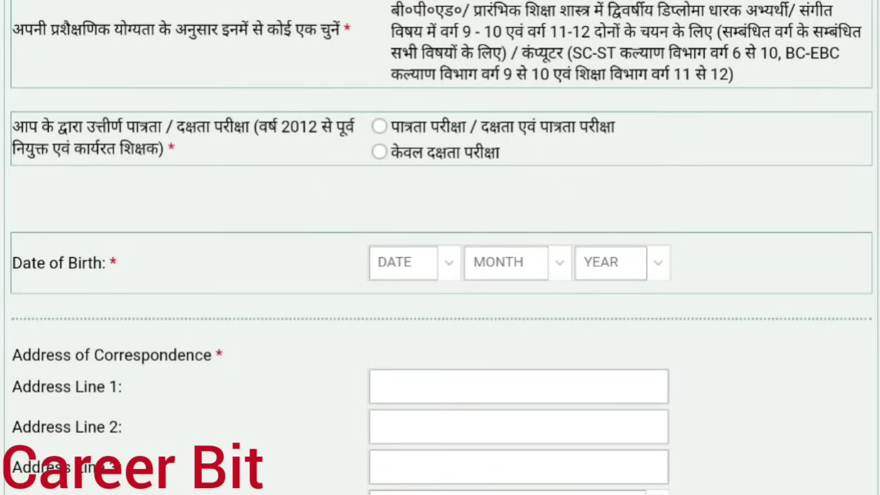
drag(186, 139, 283, 137)
click(378, 126)
click(441, 300)
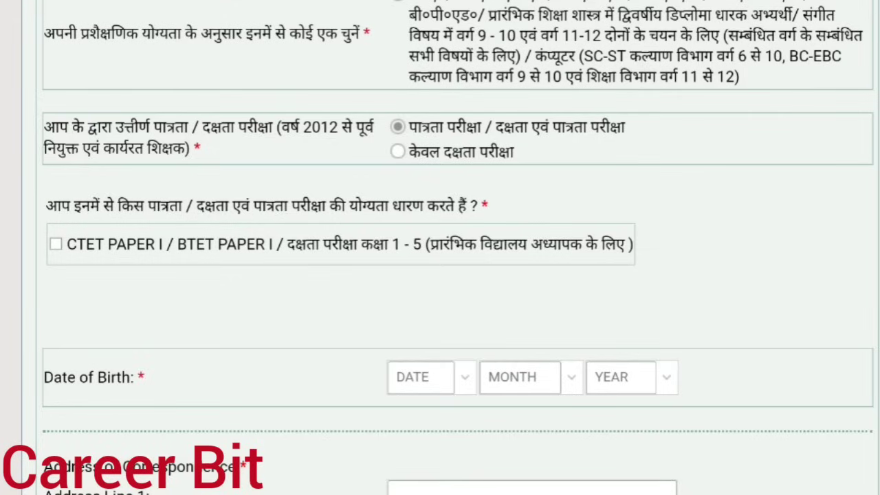
Step: Try केवल दक्षता परीक्षा as the passed examination, return to the पात्रता परीक्षा option, and dismiss the validation message
click(397, 152)
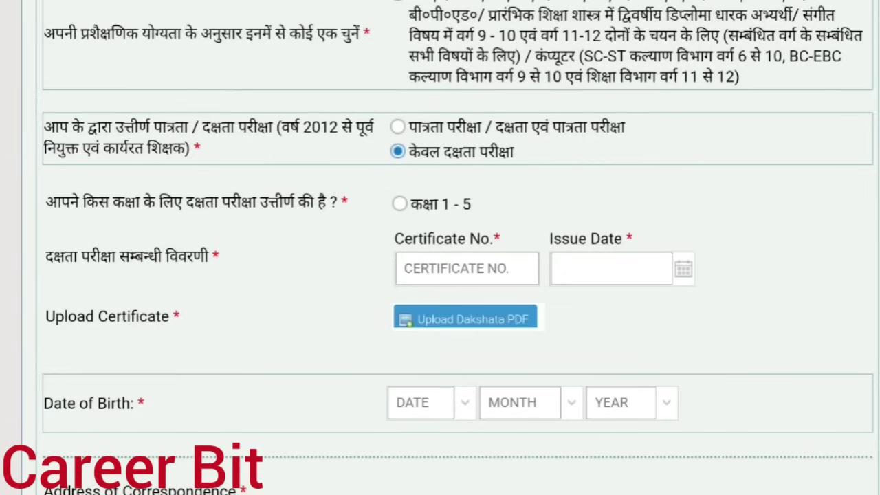
key(Return)
click(397, 127)
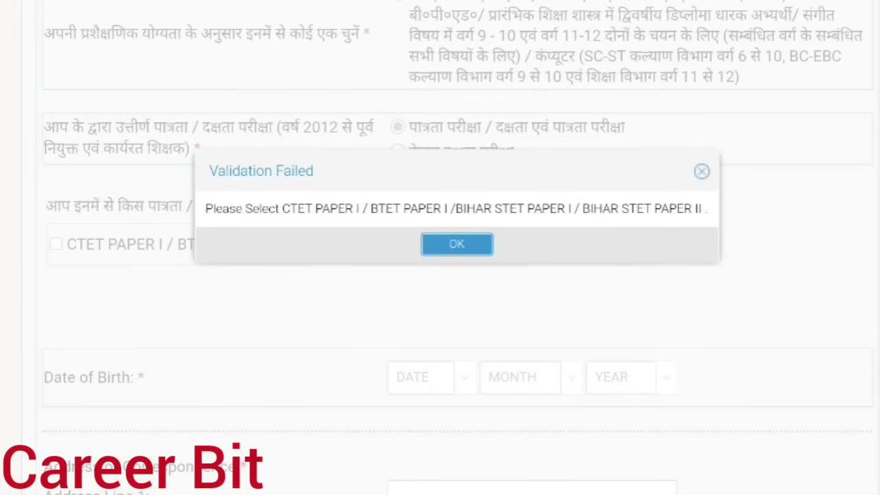
key(Return)
Step: Mark CTET PAPER I / BTET PAPER I / दक्षता परीक्षा कक्षा 1 - 5 as the eligibility held, dismissing the validation messages
click(56, 244)
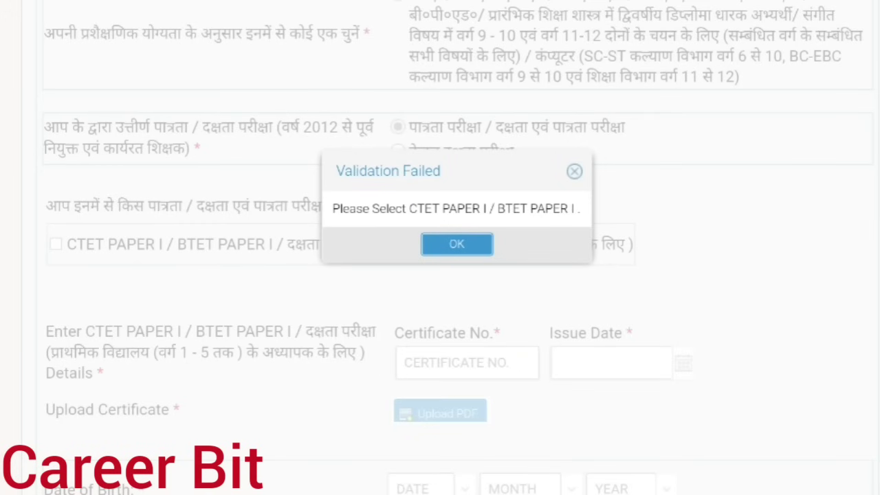
key(Return)
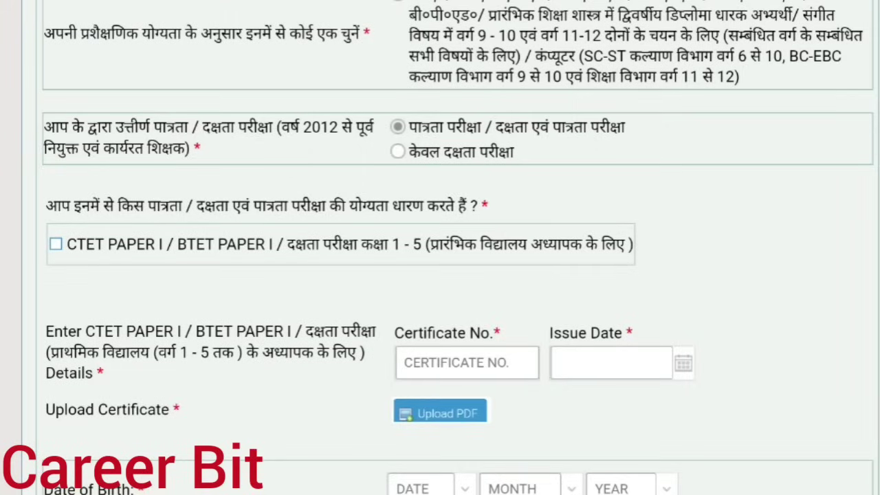
scroll(458, 248, down, 1)
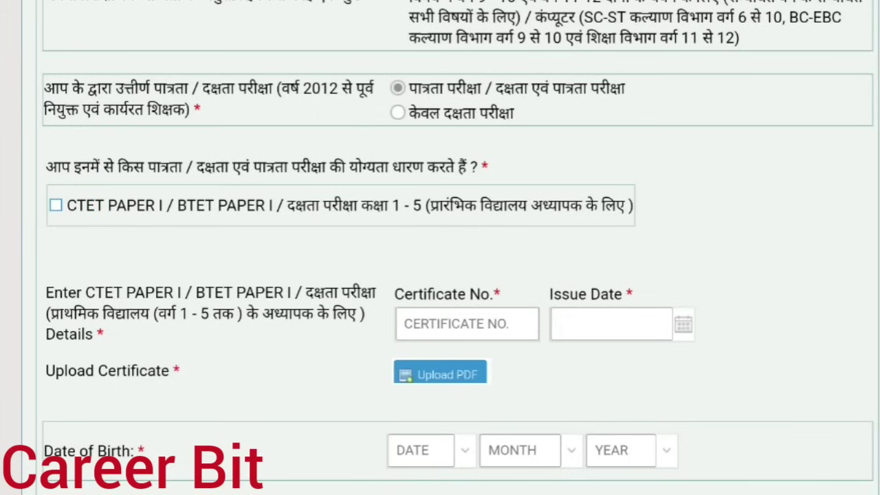
click(56, 205)
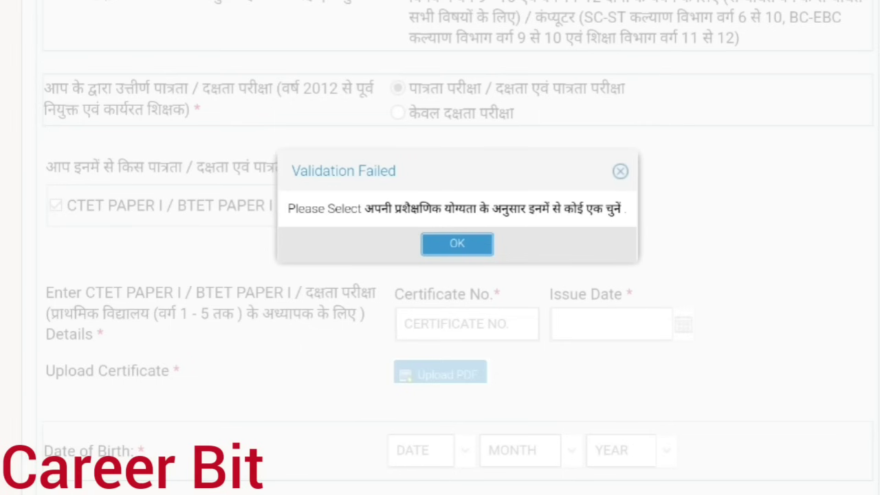
key(Return)
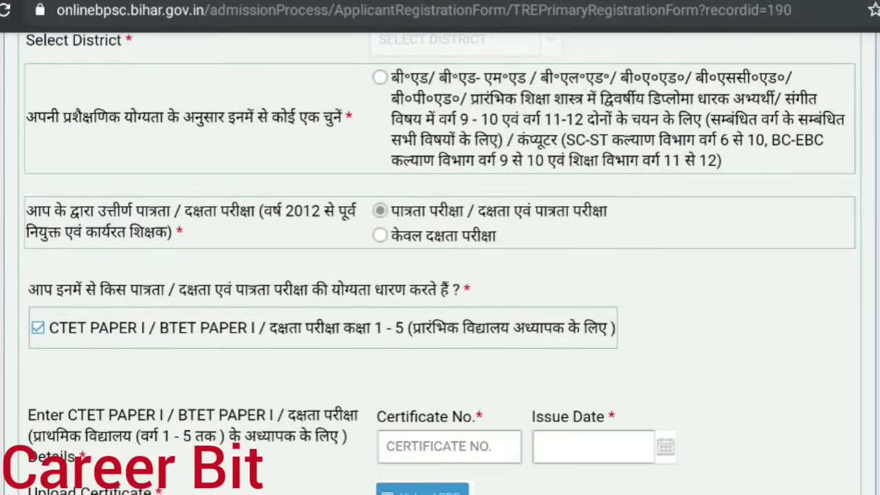
Step: Reselect the बी०एड training qualification option and review the eligibility certificate, date of birth and correspondence address fields
click(380, 77)
scroll(440, 265, down, 2)
scroll(440, 247, down, 3)
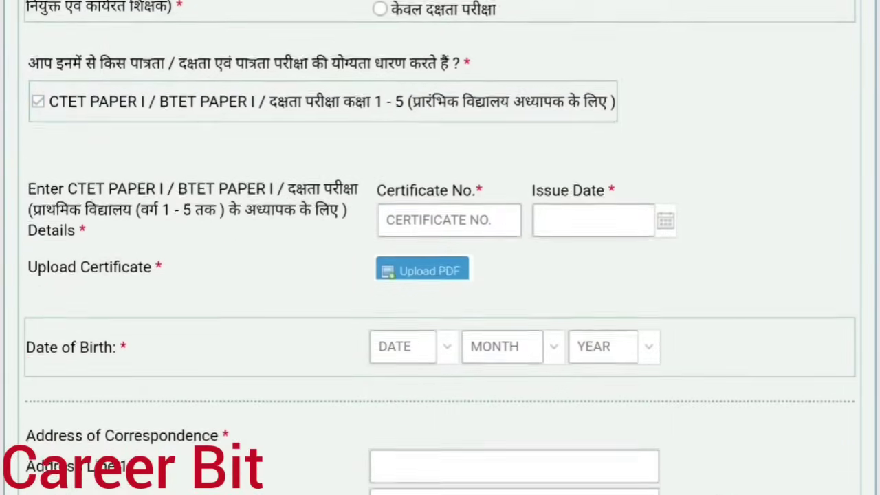
scroll(440, 248, left, 1)
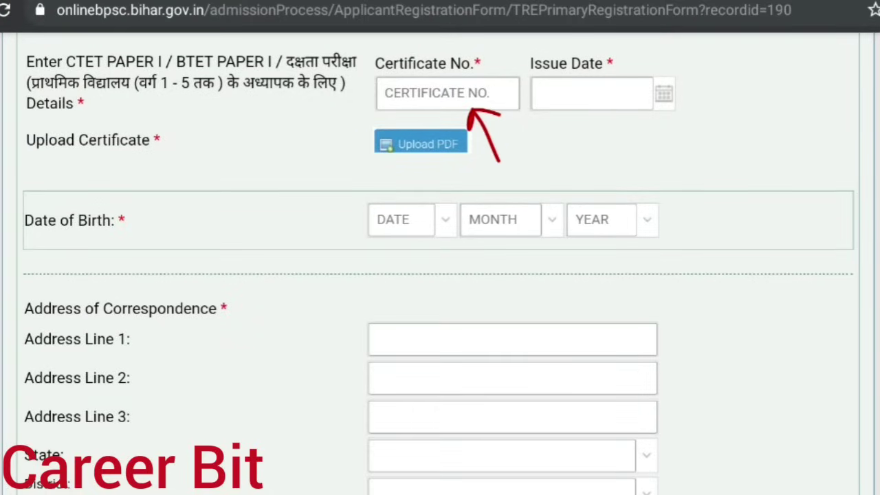
scroll(440, 264, up, 1)
scroll(440, 264, down, 1)
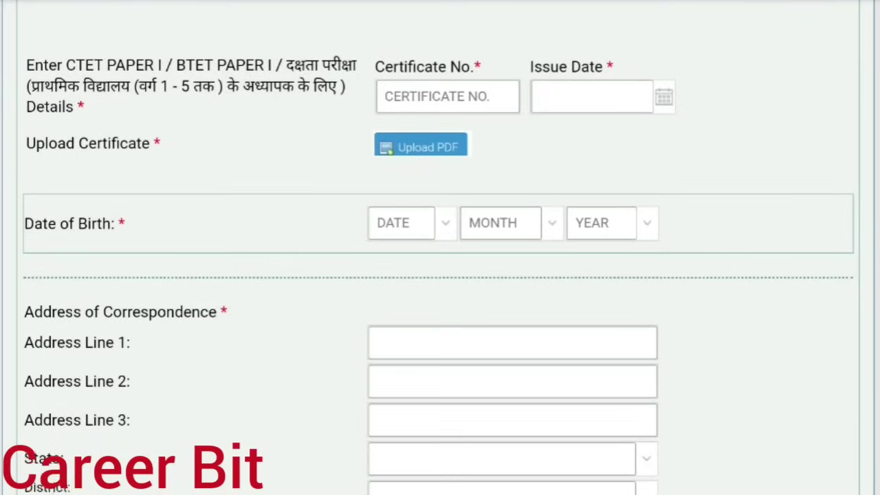
scroll(440, 247, down, 1)
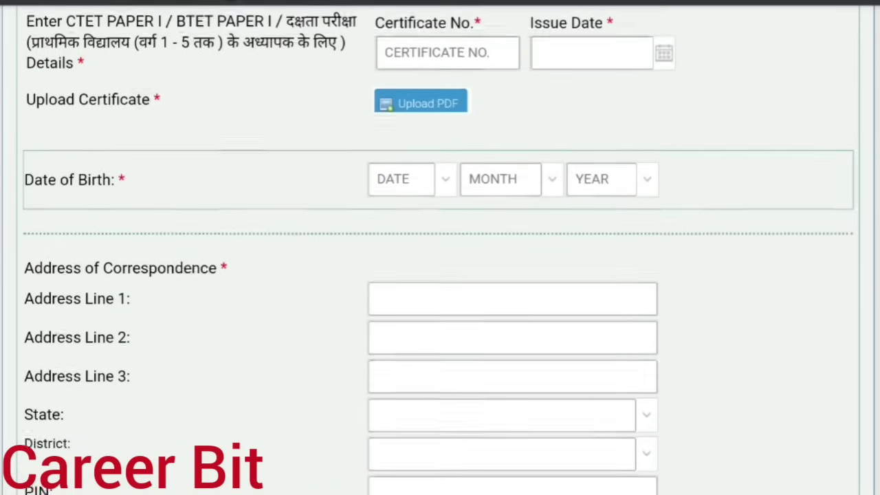
Step: Choose सामान्य as the subject for the Class 1-5 Teacher post and review the correspondence and permanent address fields
scroll(440, 264, up, 1)
scroll(440, 263, down, 1)
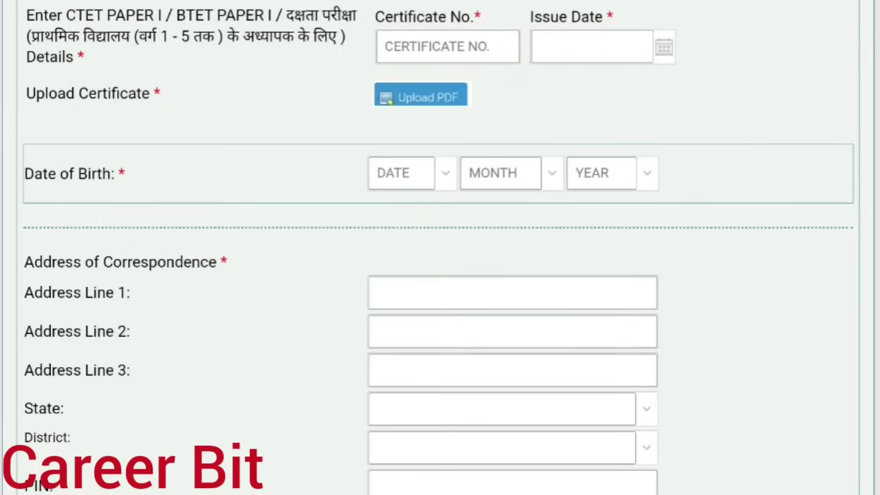
scroll(440, 248, down, 3)
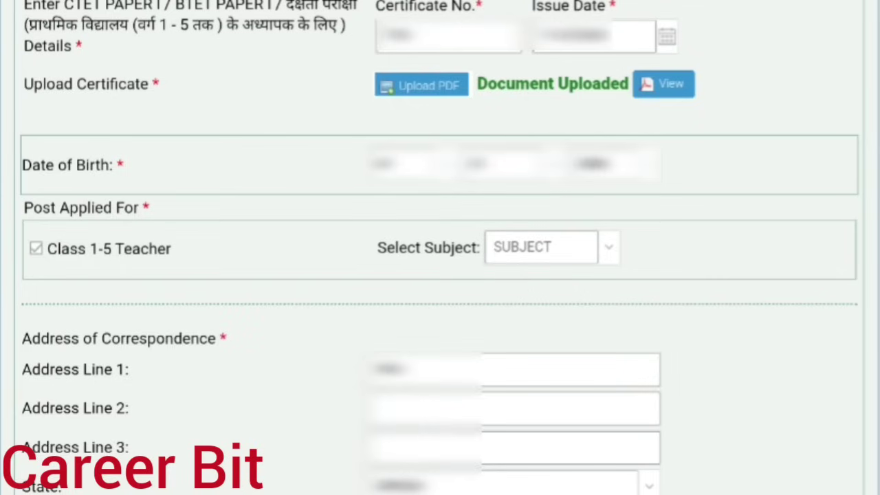
click(609, 247)
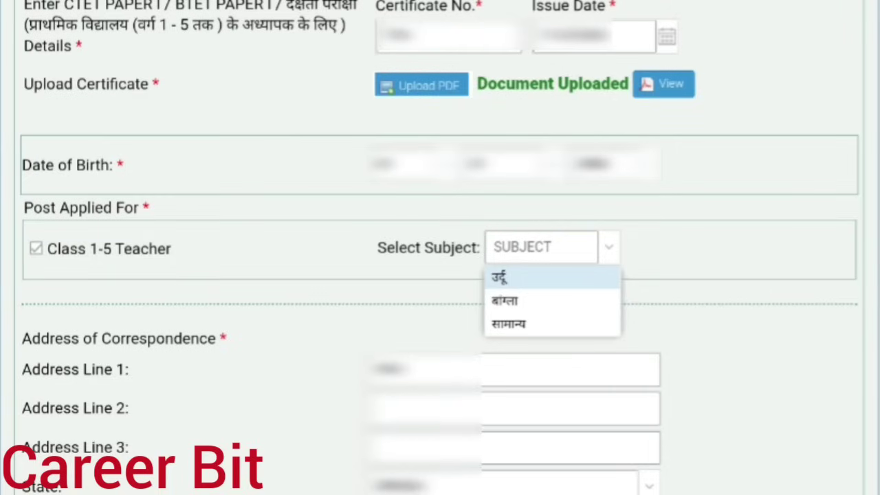
click(508, 324)
scroll(440, 248, down, 5)
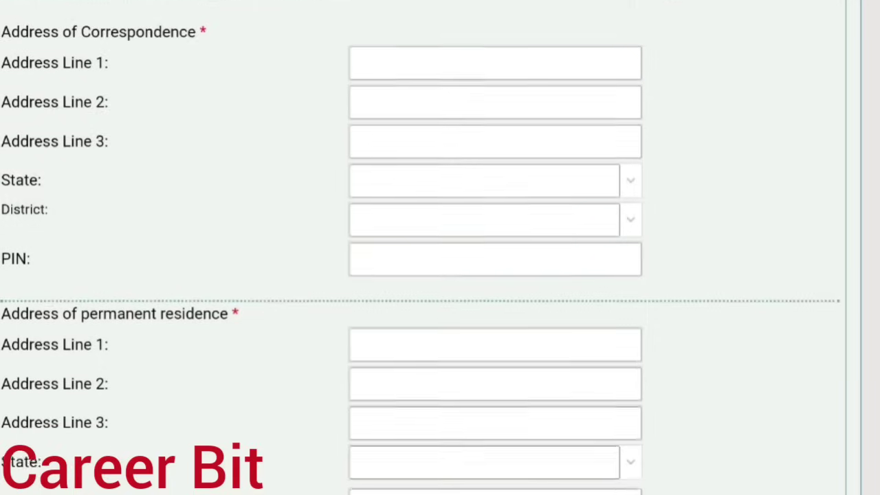
scroll(440, 248, down, 3)
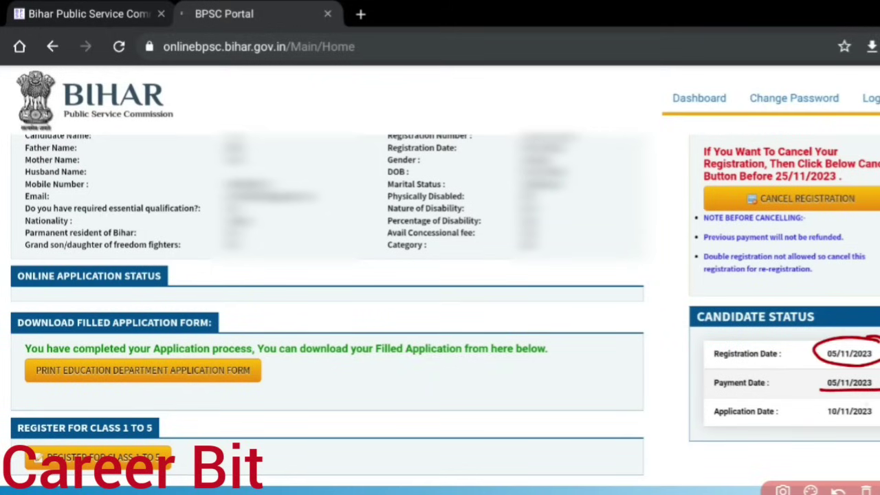
mouse_move(876, 400)
mouse_down()
mouse_move(819, 406)
mouse_move(859, 420)
mouse_move(877, 403)
mouse_up()
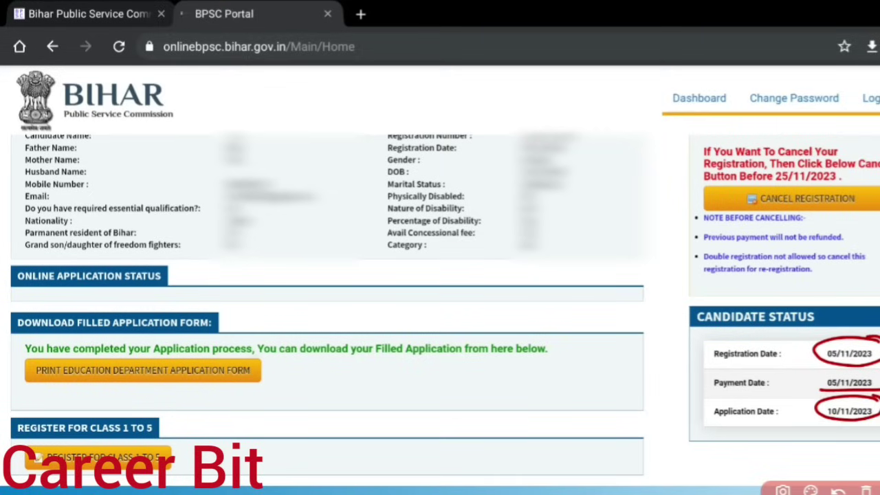
mouse_move(256, 346)
mouse_down()
mouse_move(133, 338)
mouse_move(53, 387)
mouse_move(264, 350)
mouse_move(256, 346)
mouse_up()
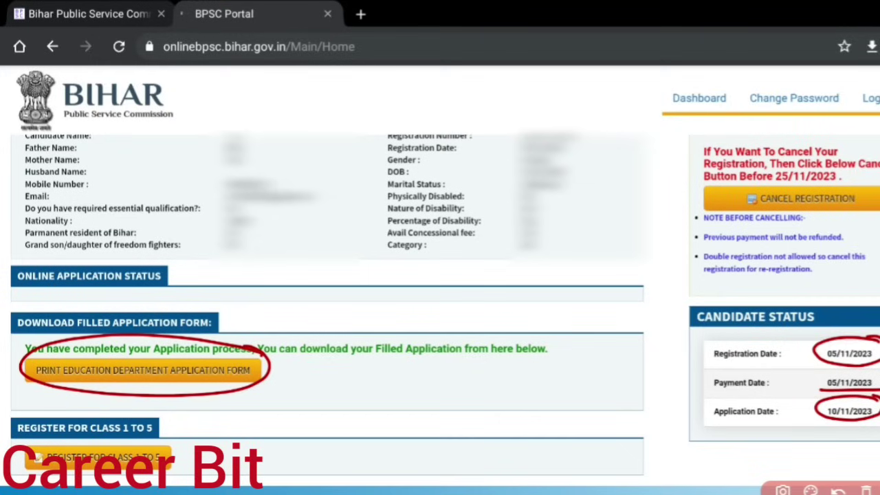
mouse_move(180, 441)
mouse_down()
mouse_move(262, 377)
mouse_move(190, 414)
mouse_move(202, 431)
mouse_up()
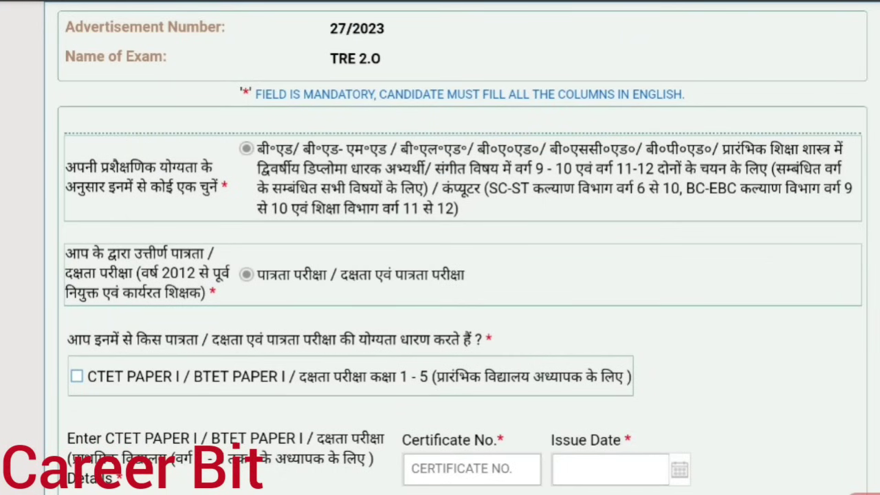
Step: Mark CTET PAPER I / BTET PAPER I / दक्षता परीक्षा कक्षा 1 - 5 as the eligibility held in the TRE 2.O registration form
scroll(441, 275, down, 5)
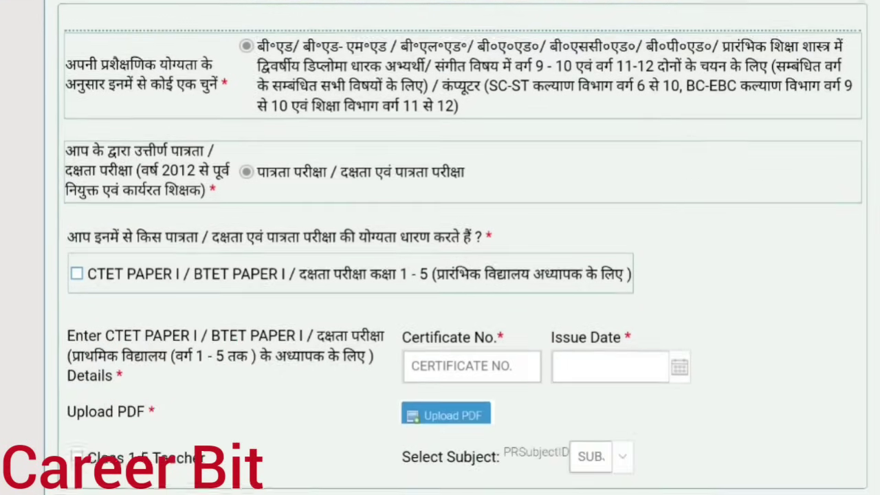
scroll(440, 276, up, 2)
scroll(440, 275, down, 3)
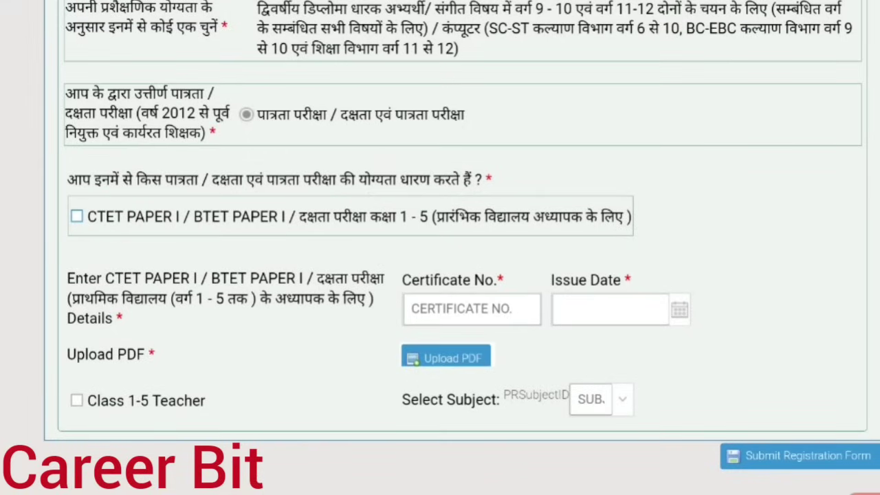
click(76, 216)
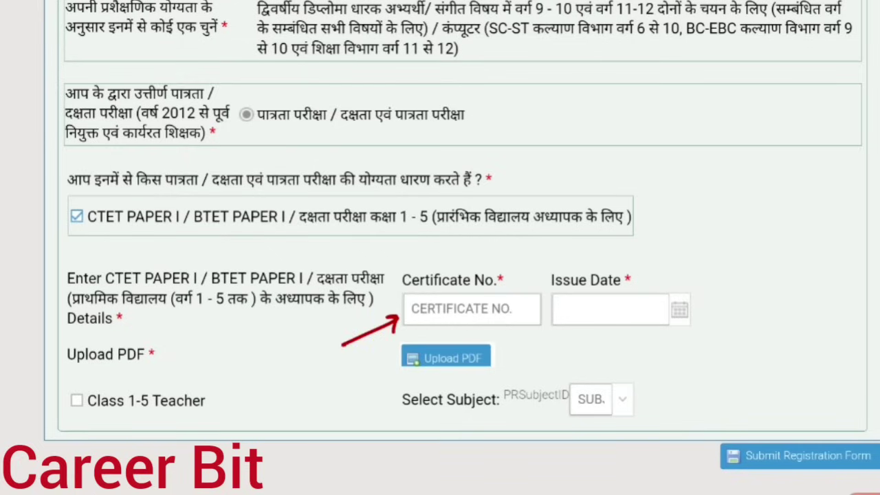
click(433, 299)
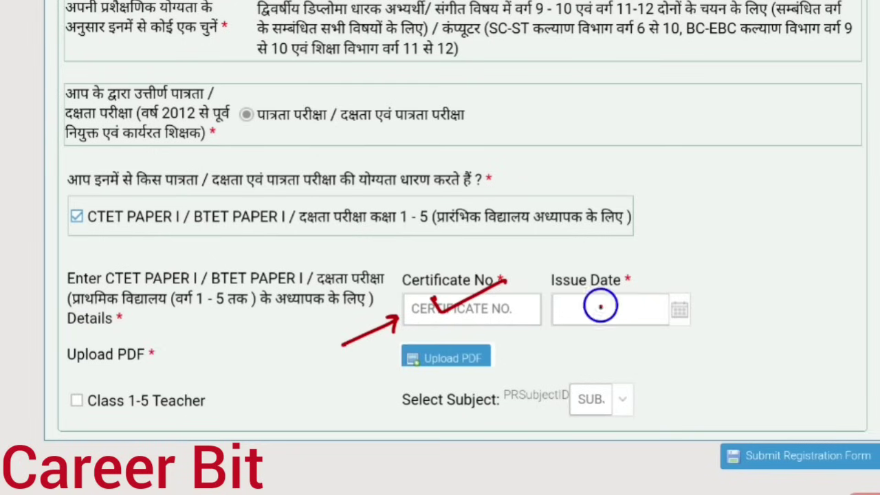
drag(601, 307, 650, 291)
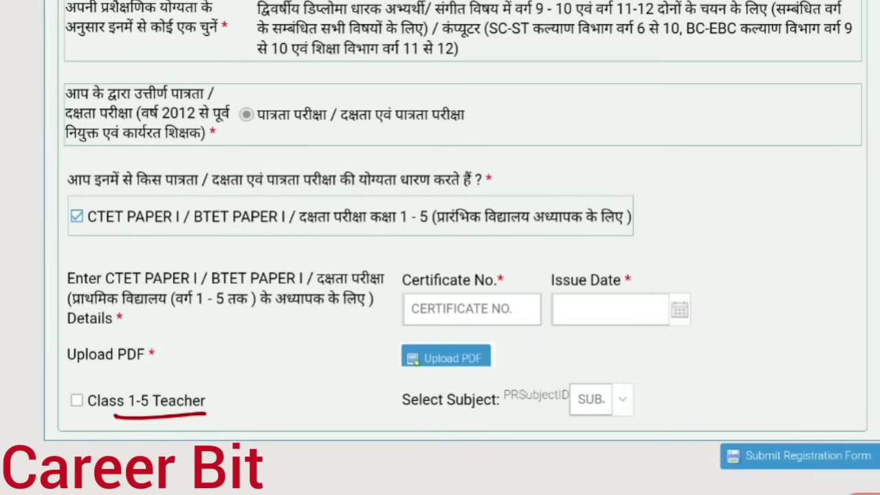
Step: Select the Class 1-5 Teacher post and choose सामान्य as its subject
click(77, 401)
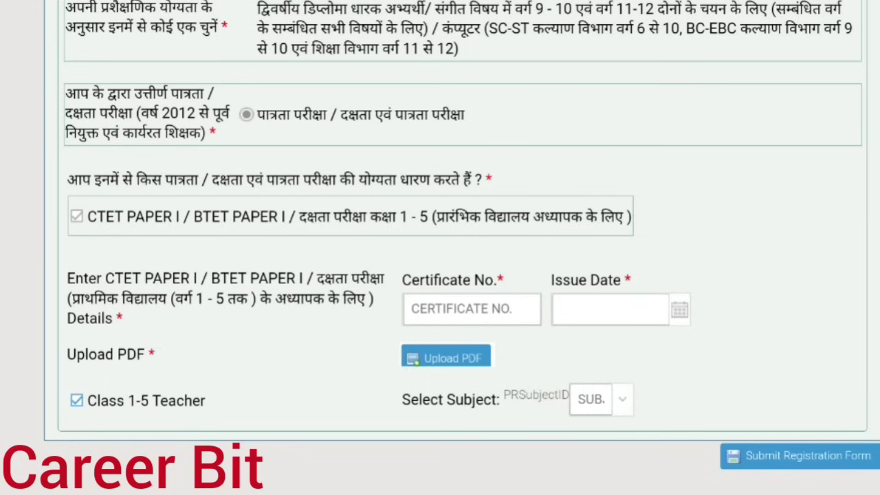
click(590, 400)
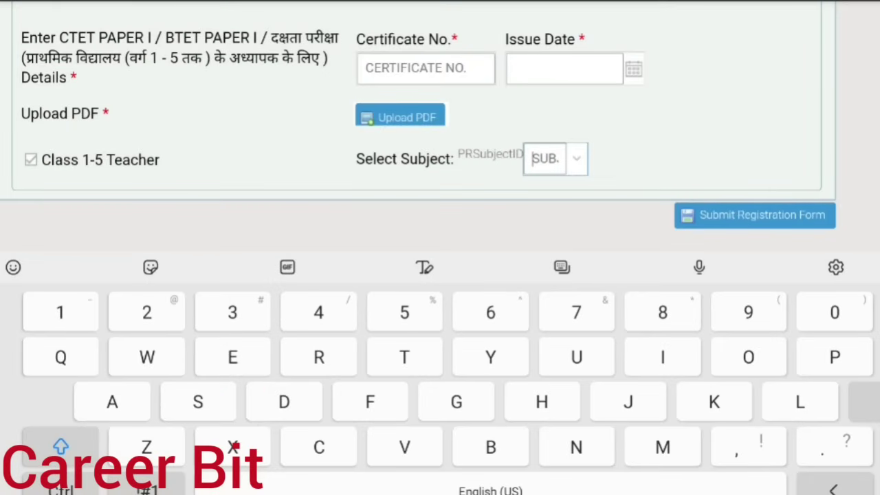
click(577, 159)
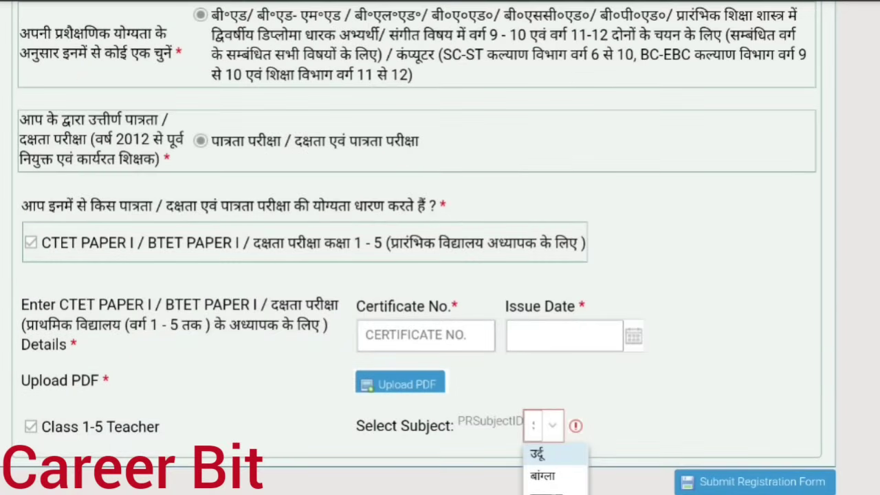
scroll(440, 275, down, 2)
click(552, 426)
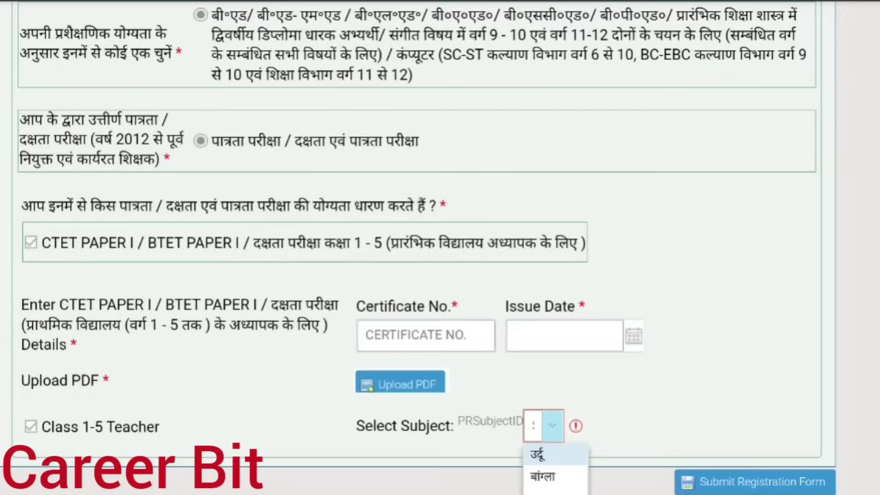
click(556, 489)
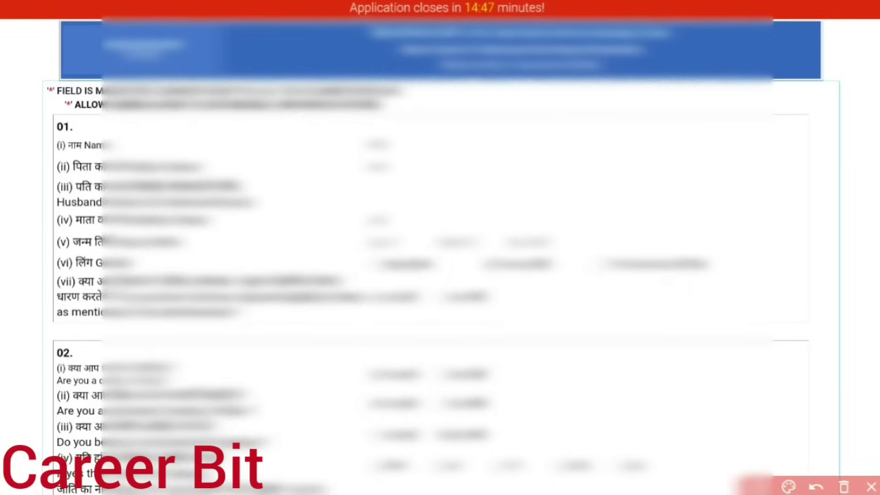
Step: Review sections 01 to 07 of the teacher application form and continue to the page with section 08
mouse_move(427, 188)
mouse_down()
mouse_move(415, 35)
mouse_move(437, 59)
mouse_up()
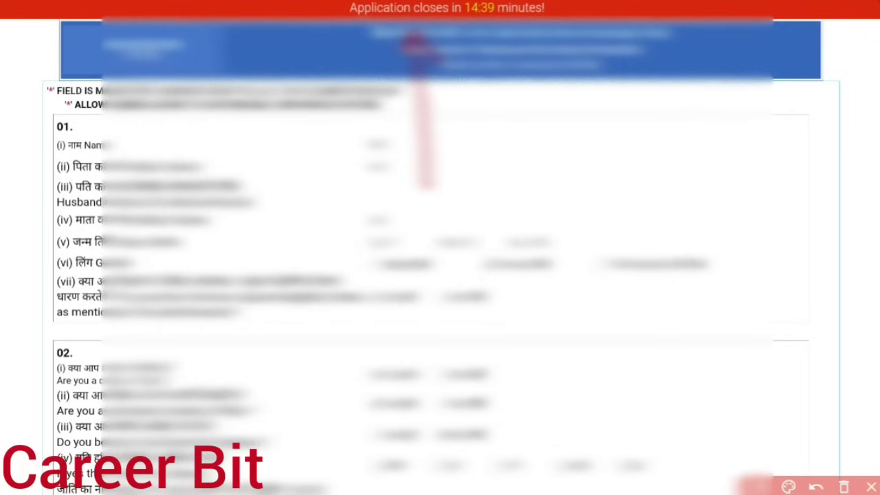
scroll(441, 275, down, 1)
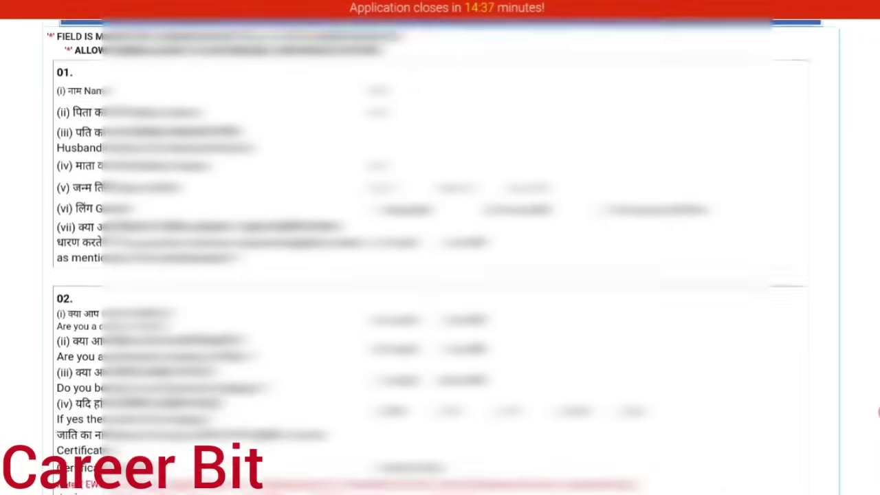
scroll(441, 275, down, 3)
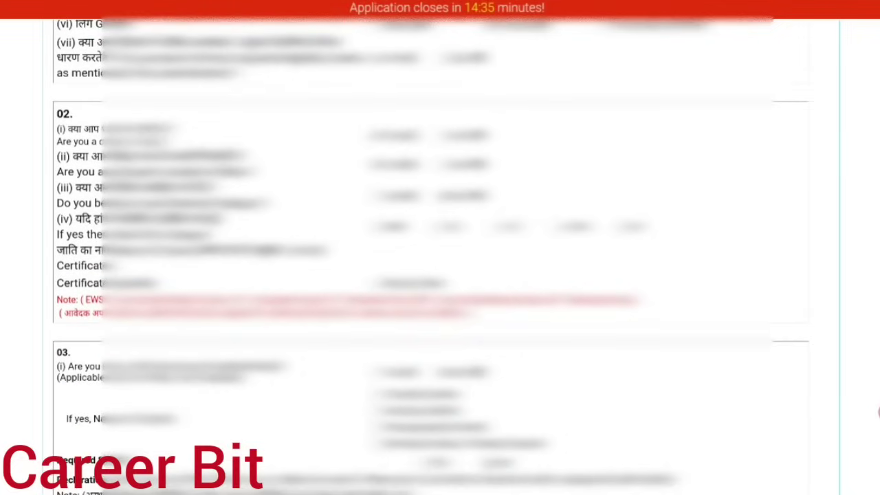
scroll(440, 276, down, 3)
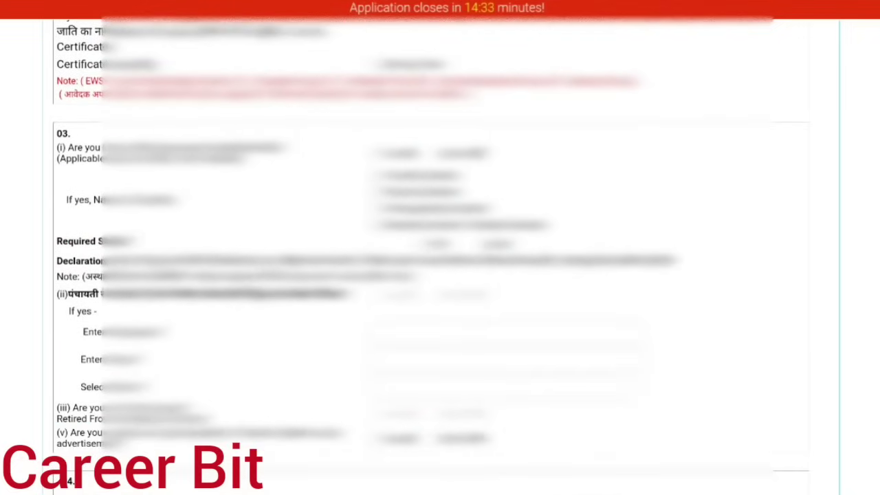
scroll(441, 275, down, 3)
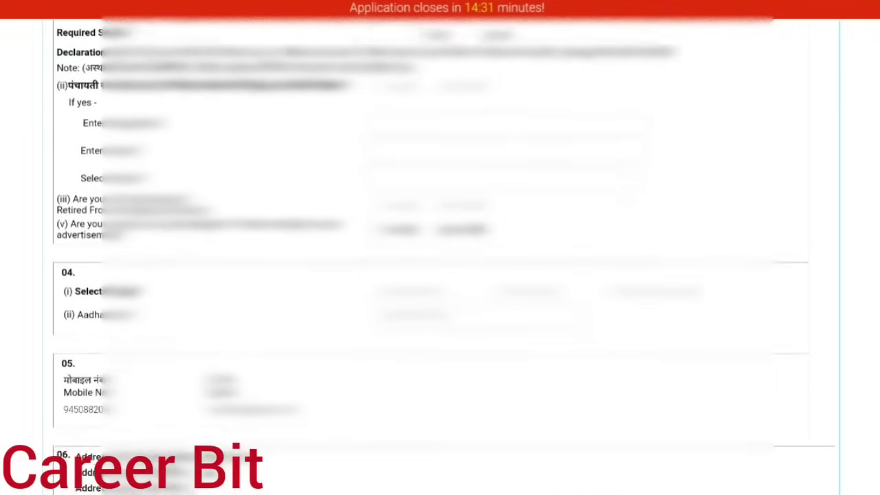
scroll(440, 275, down, 3)
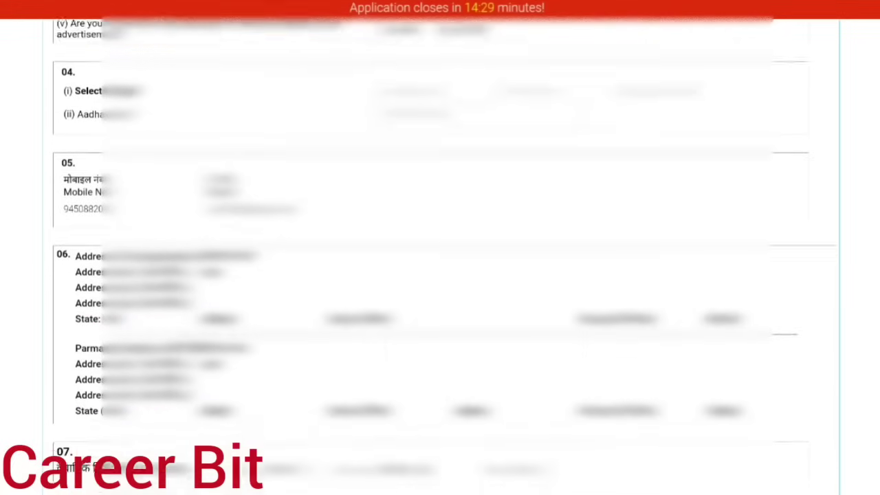
scroll(441, 275, down, 1)
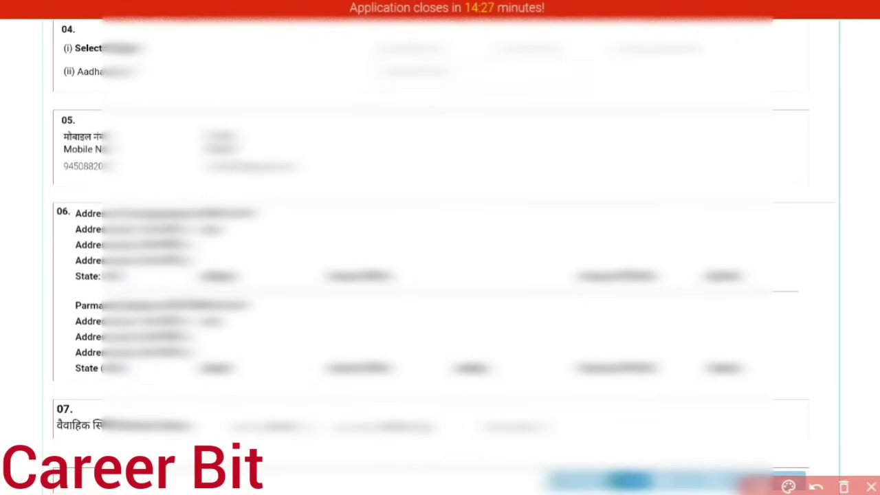
drag(624, 421, 646, 440)
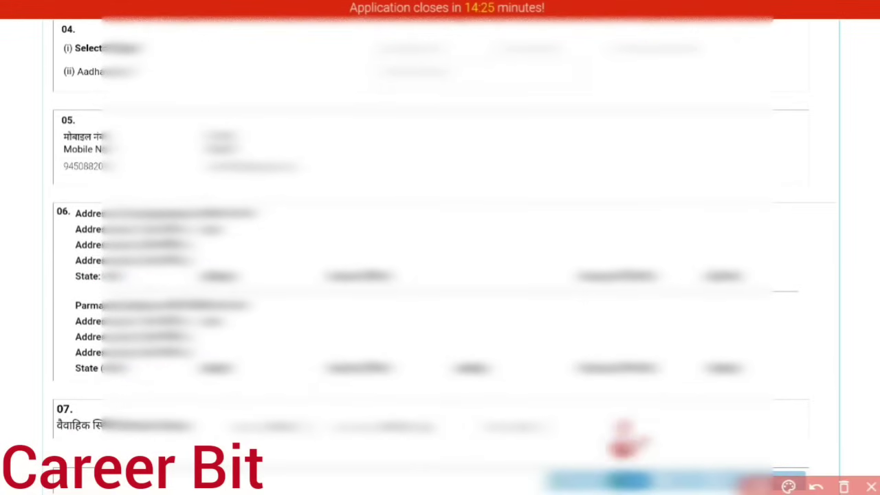
click(871, 487)
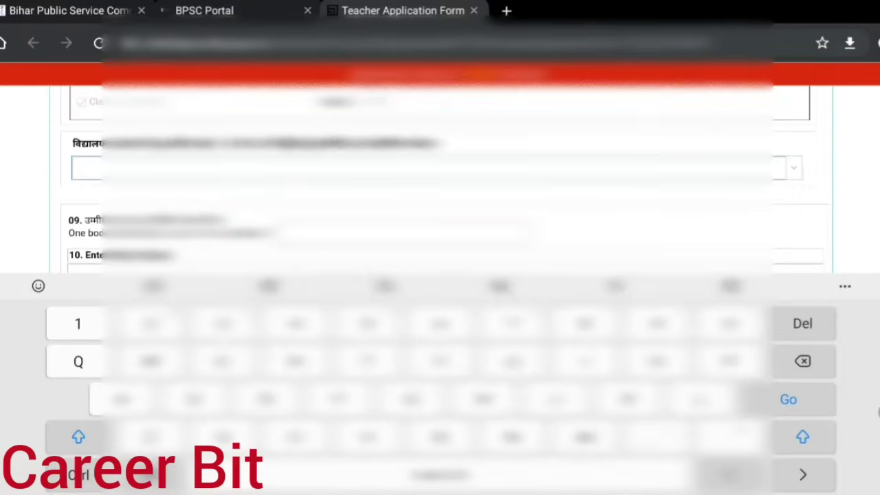
Step: Examine section 08's eligibility, training qualification, post and subject choices, plus the identification mark and matric certificate fields
scroll(440, 289, up, 4)
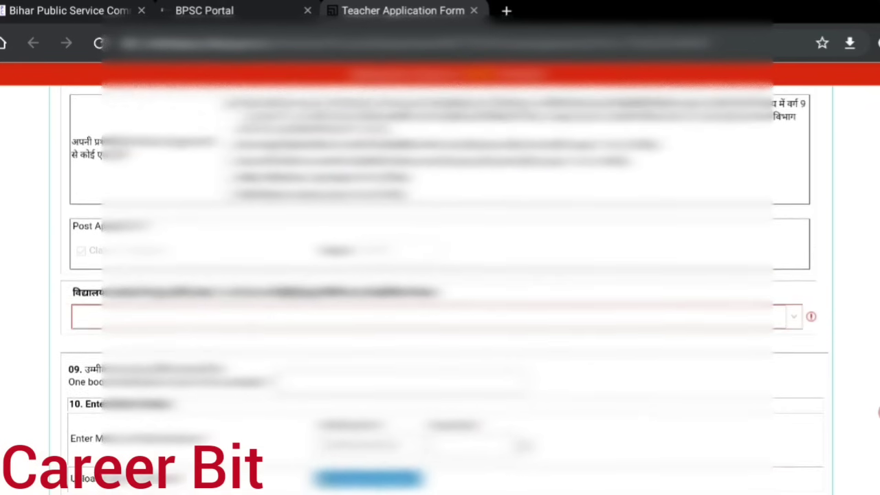
scroll(440, 288, up, 2)
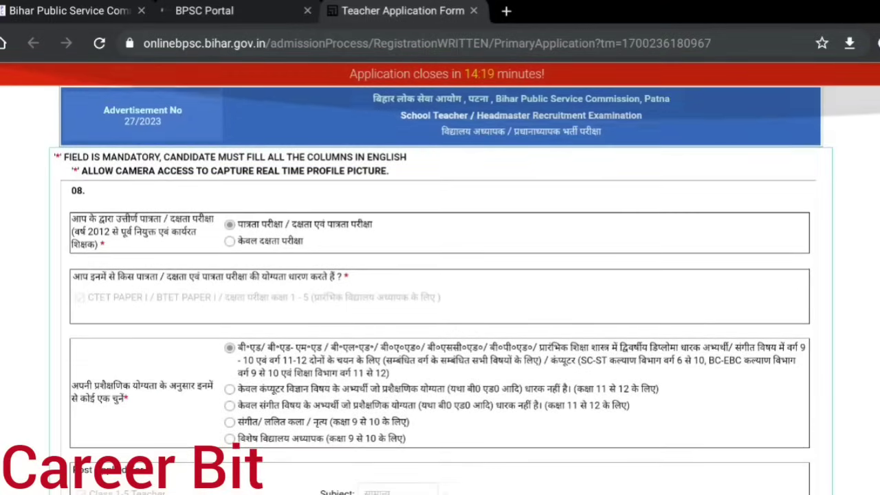
scroll(440, 275, down, 5)
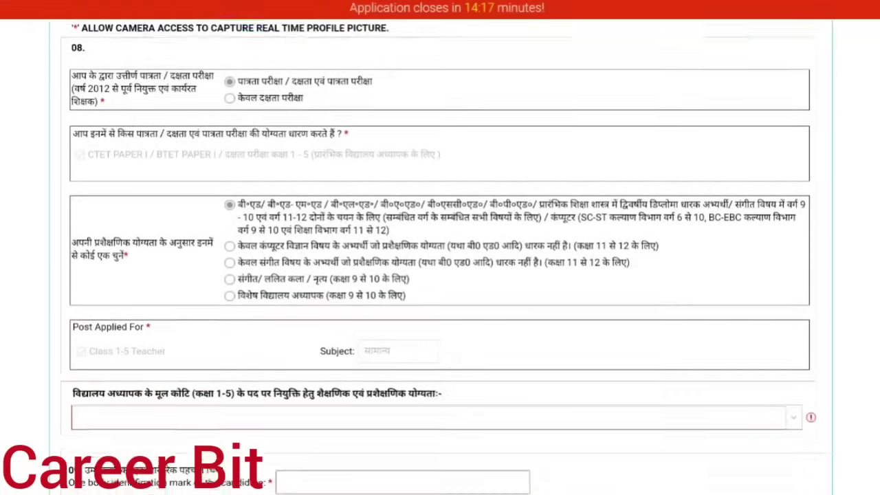
scroll(440, 275, down, 1)
scroll(441, 257, down, 1)
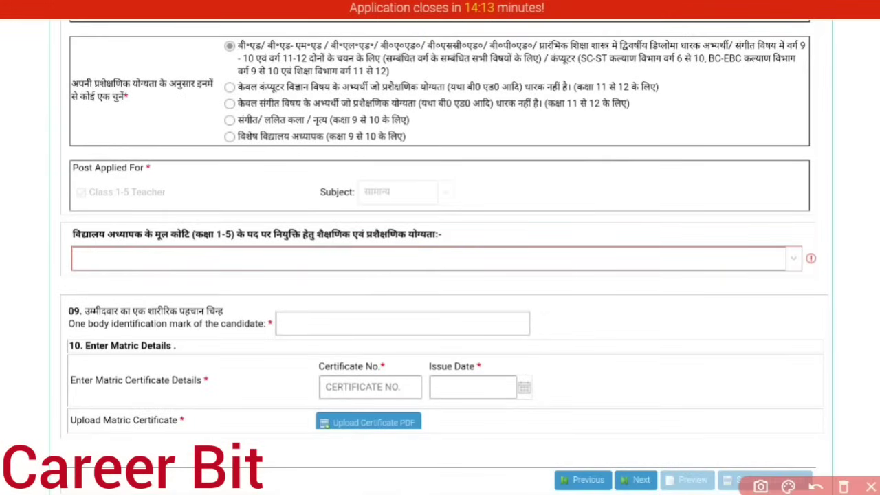
drag(797, 242, 775, 242)
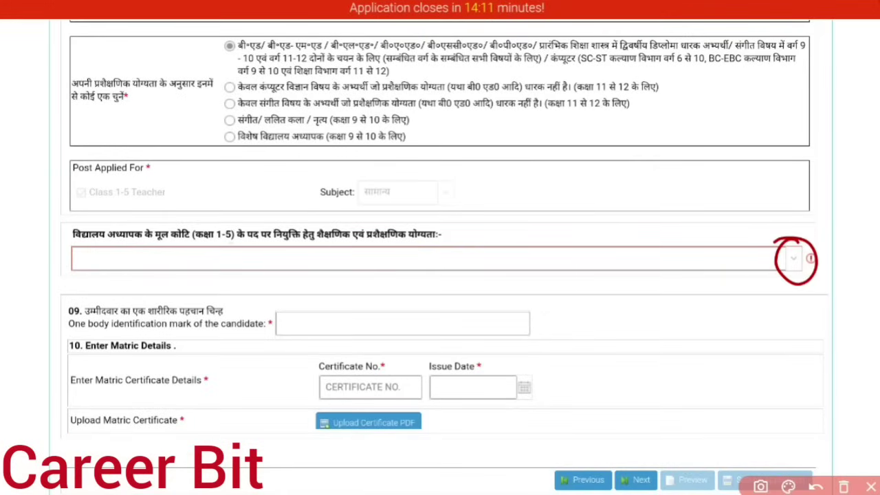
mouse_move(254, 229)
mouse_down()
mouse_move(240, 216)
mouse_move(216, 251)
mouse_move(242, 238)
mouse_up()
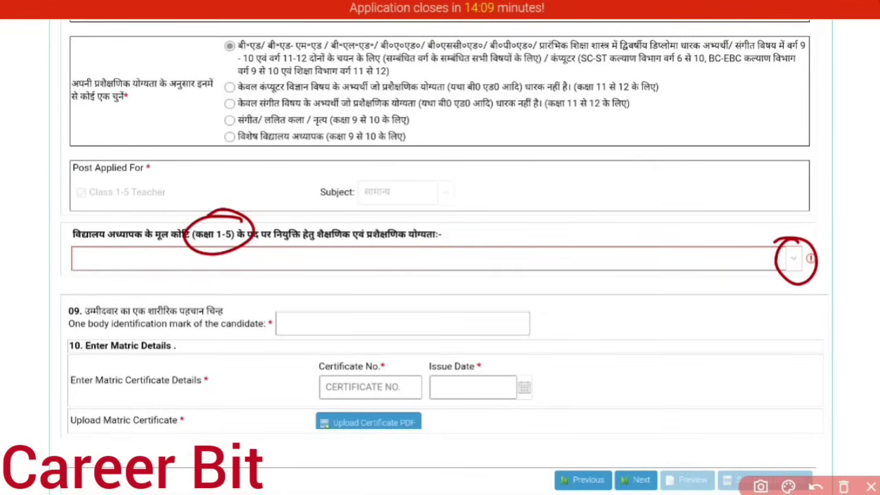
drag(359, 247, 440, 247)
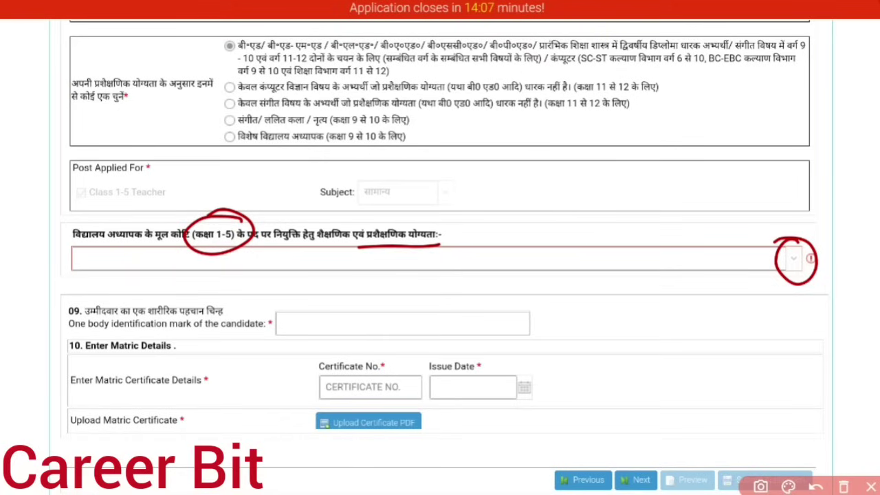
Step: Open the Class 1-5 educational and training qualification list and compare its 45% and 50% higher-secondary options, including B.El.Ed. and special education
click(871, 487)
click(427, 258)
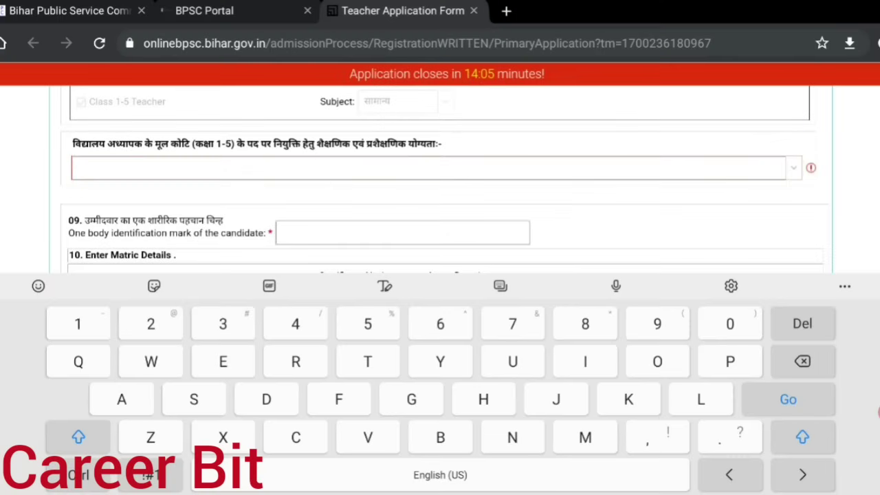
click(793, 169)
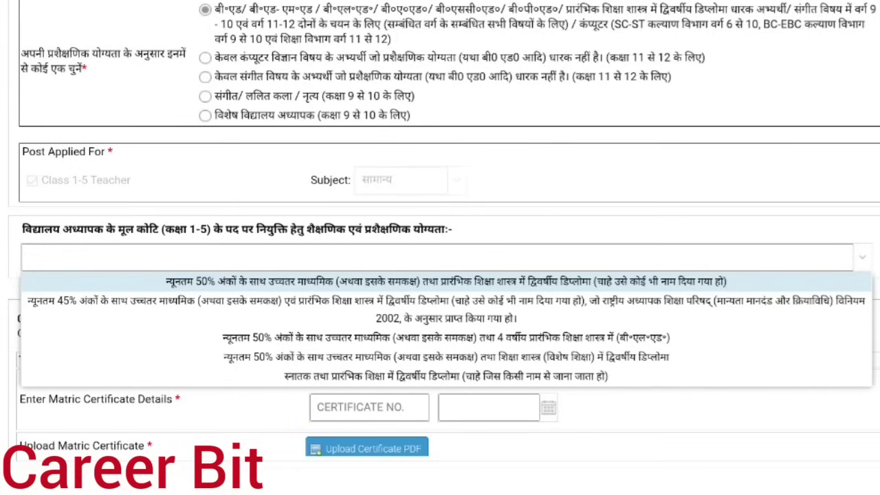
mouse_move(139, 276)
mouse_down()
mouse_move(153, 284)
mouse_move(198, 254)
mouse_up()
mouse_move(306, 262)
mouse_down()
mouse_move(313, 290)
mouse_move(324, 263)
mouse_up()
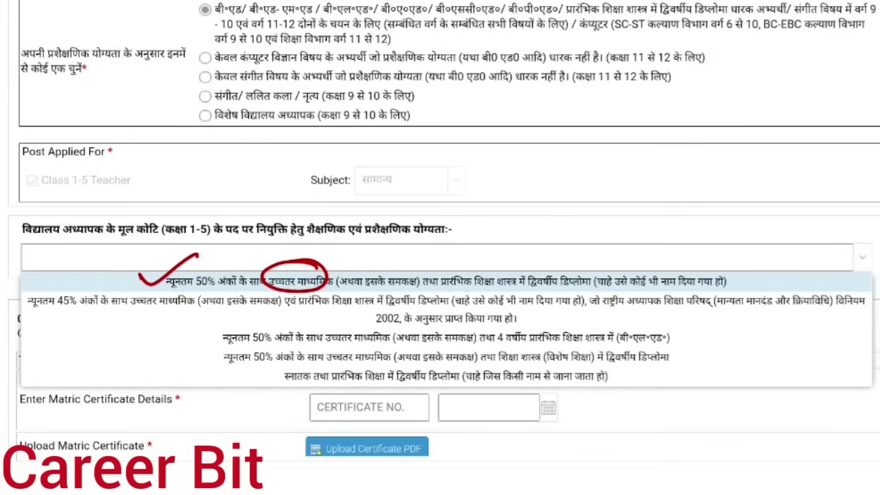
drag(451, 289, 561, 290)
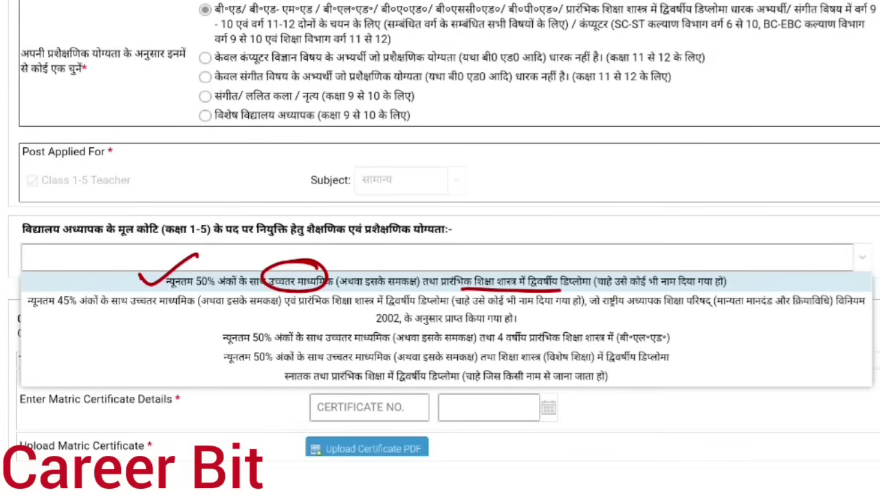
drag(740, 279, 784, 267)
mouse_move(81, 282)
mouse_down()
mouse_move(75, 325)
mouse_move(103, 288)
mouse_up()
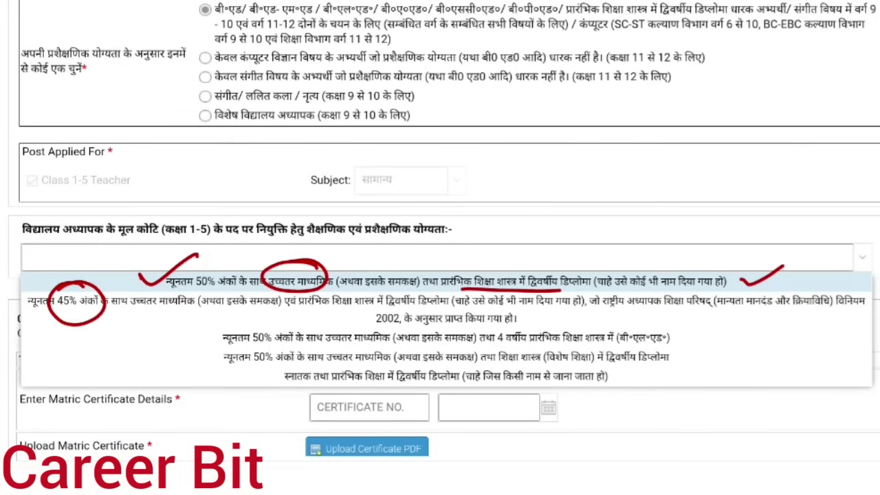
drag(377, 308, 479, 306)
mouse_move(265, 323)
mouse_down()
mouse_move(258, 348)
mouse_move(259, 321)
mouse_up()
drag(349, 347, 395, 347)
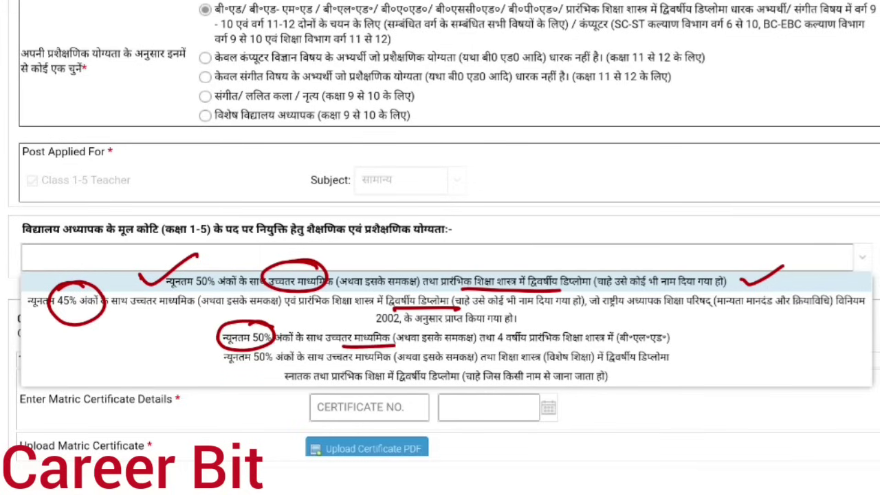
mouse_move(670, 323)
mouse_down()
mouse_move(609, 351)
mouse_move(664, 323)
mouse_up()
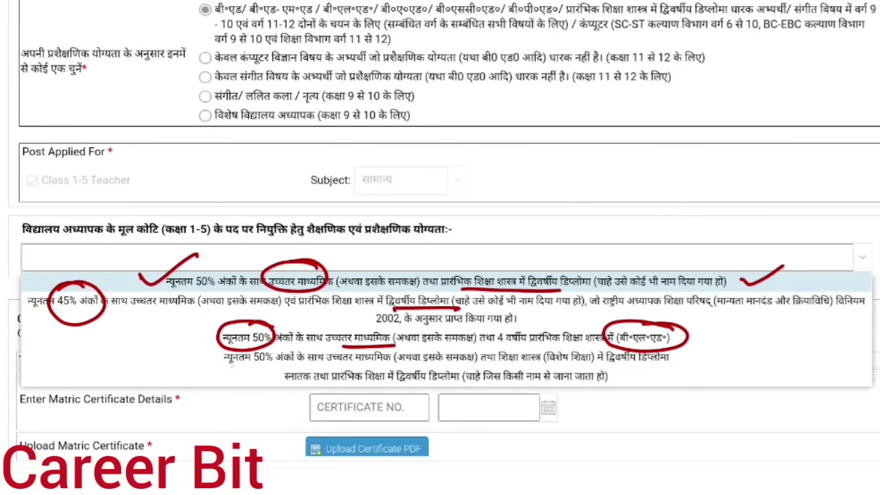
drag(227, 365, 391, 365)
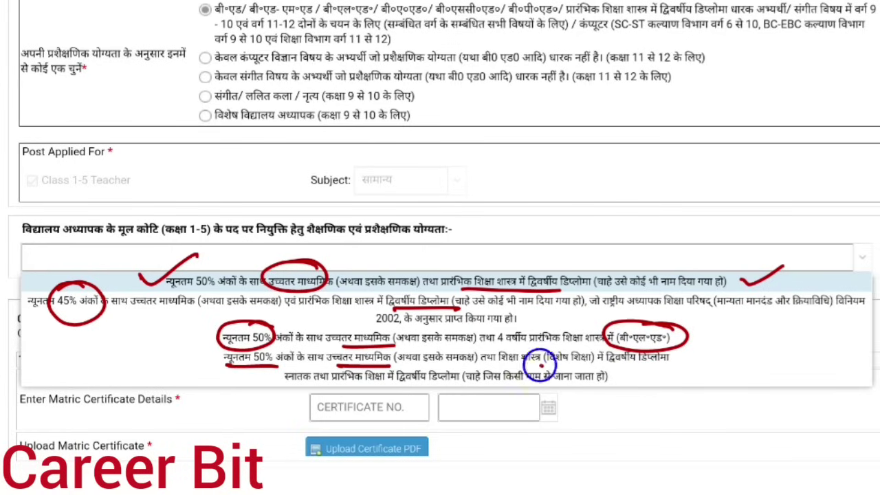
drag(543, 365, 670, 364)
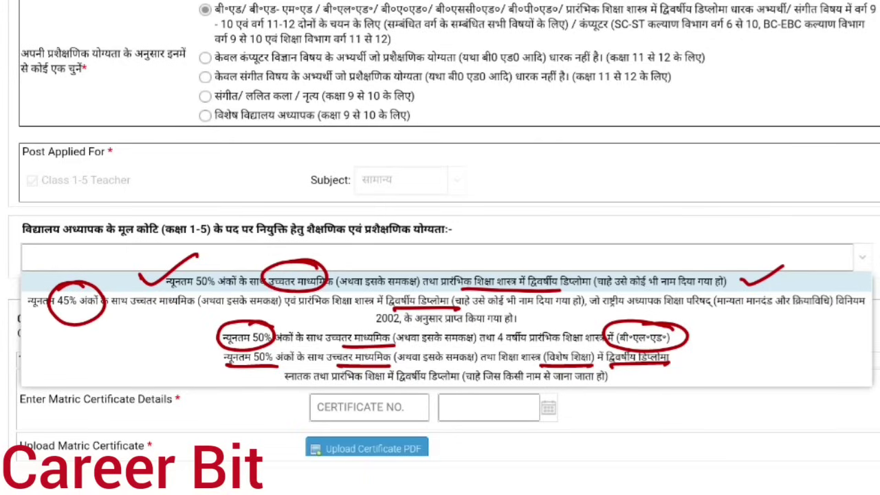
Step: Choose स्नातक तथा प्रारंभिक शिक्षा में द्विवर्षीय डिप्लोमा (चाहे जिस किसी नाम से जाना जाता हो) as the Class 1-5 educational and training qualification
key(e)
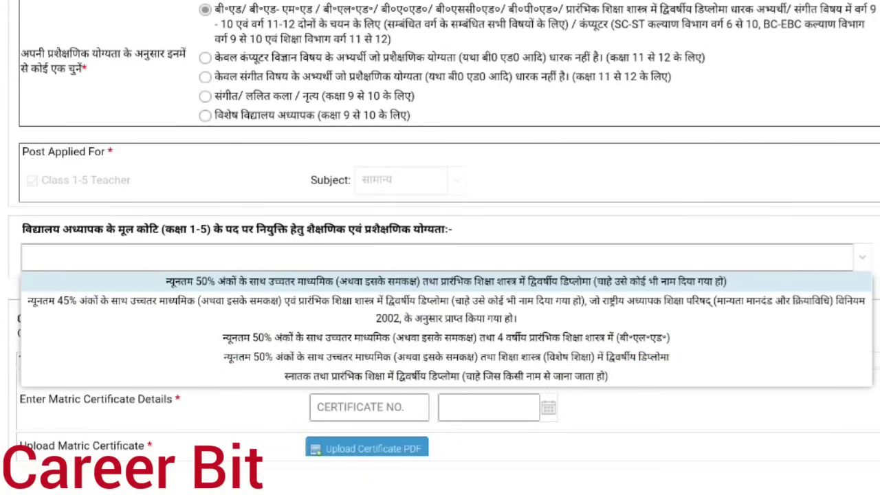
drag(301, 366, 310, 359)
drag(343, 386, 430, 387)
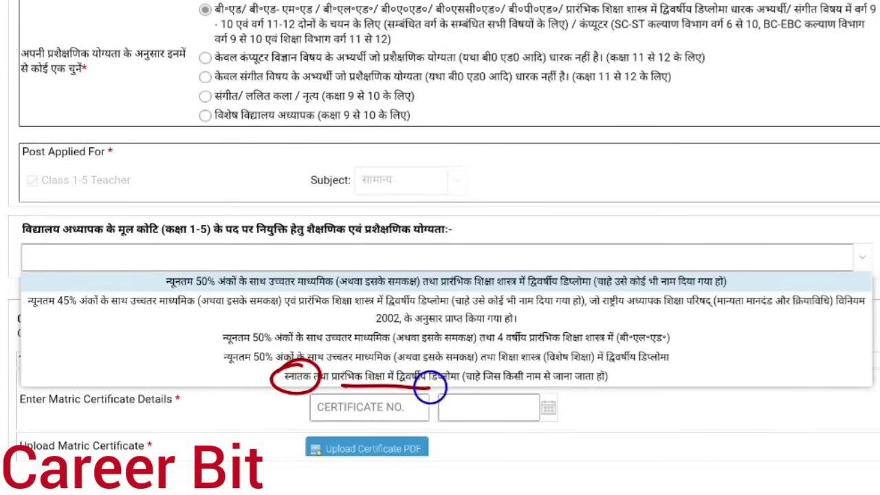
drag(232, 382, 295, 366)
drag(230, 381, 289, 373)
mouse_move(231, 388)
mouse_down()
mouse_move(234, 396)
mouse_move(236, 377)
mouse_move(297, 367)
mouse_up()
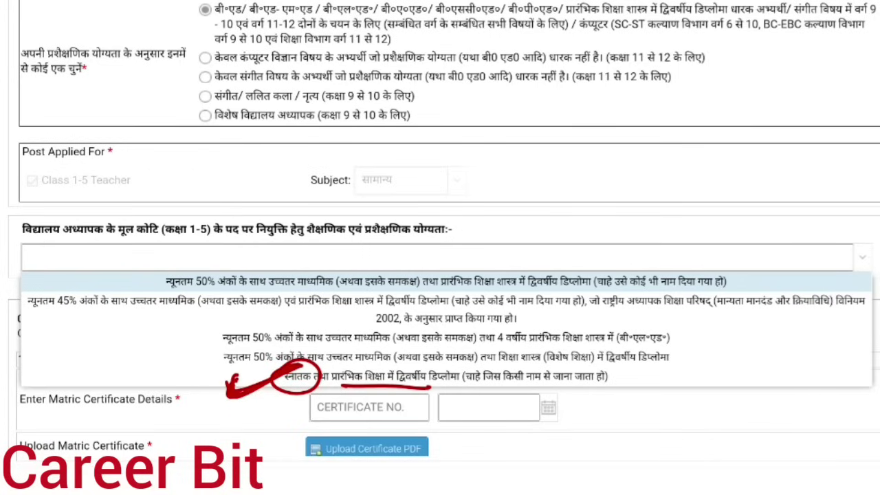
key(Escape)
click(446, 376)
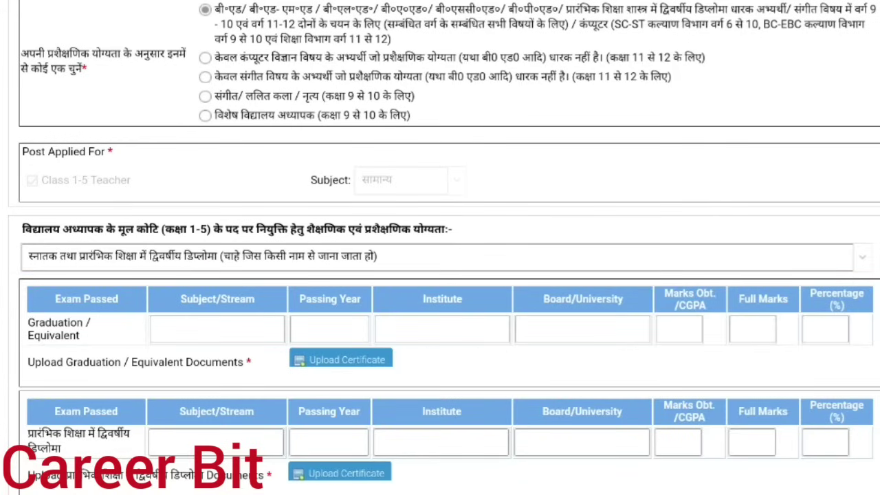
Step: Examine the two-year elementary education diploma row, covering its subject, passing year, institute and board/university fields
scroll(440, 248, down, 3)
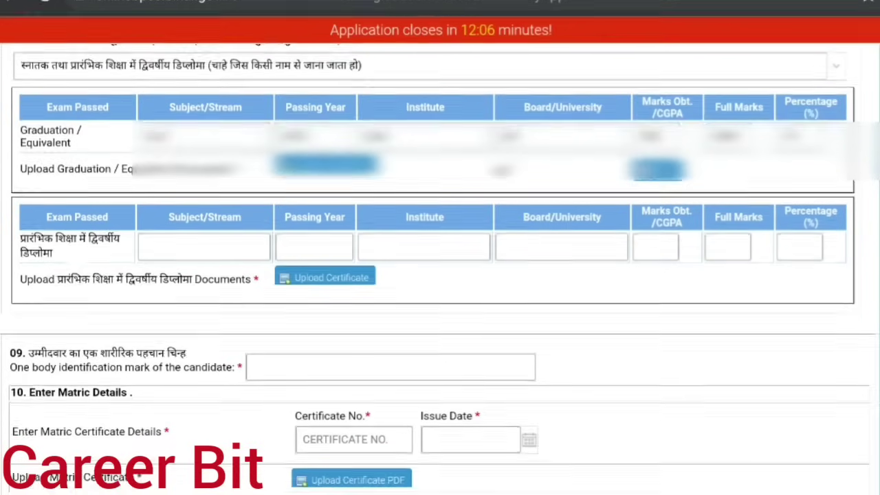
scroll(440, 247, up, 1)
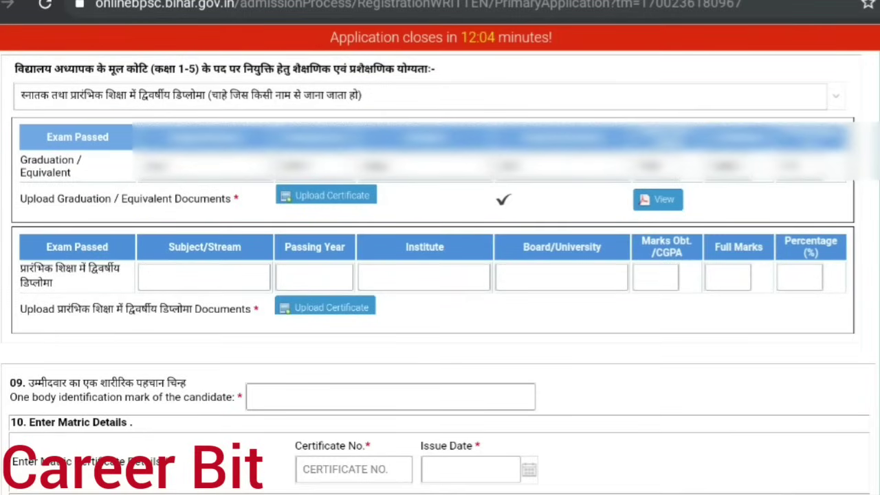
mouse_move(124, 259)
mouse_down()
mouse_move(49, 253)
mouse_move(126, 275)
mouse_move(86, 255)
mouse_up()
drag(71, 297, 78, 352)
mouse_move(71, 298)
mouse_down()
mouse_move(69, 310)
mouse_move(92, 315)
mouse_up()
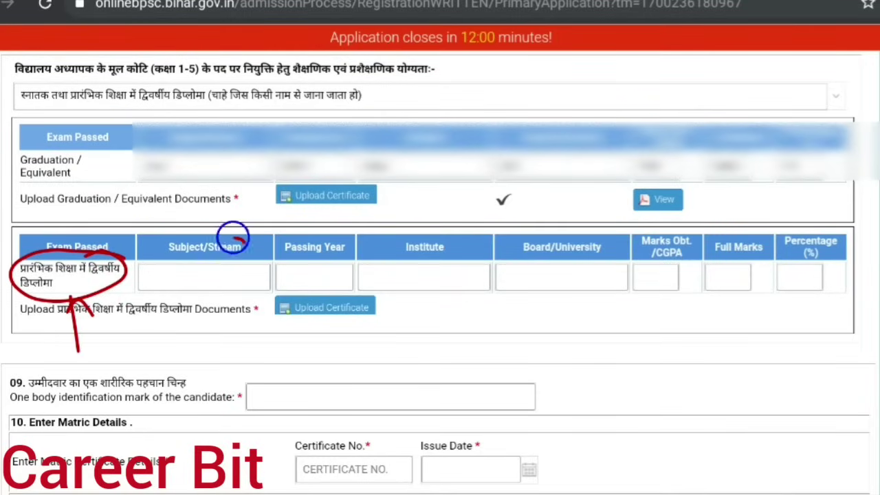
mouse_move(231, 232)
mouse_down()
mouse_move(255, 246)
mouse_move(238, 235)
mouse_up()
key(Escape)
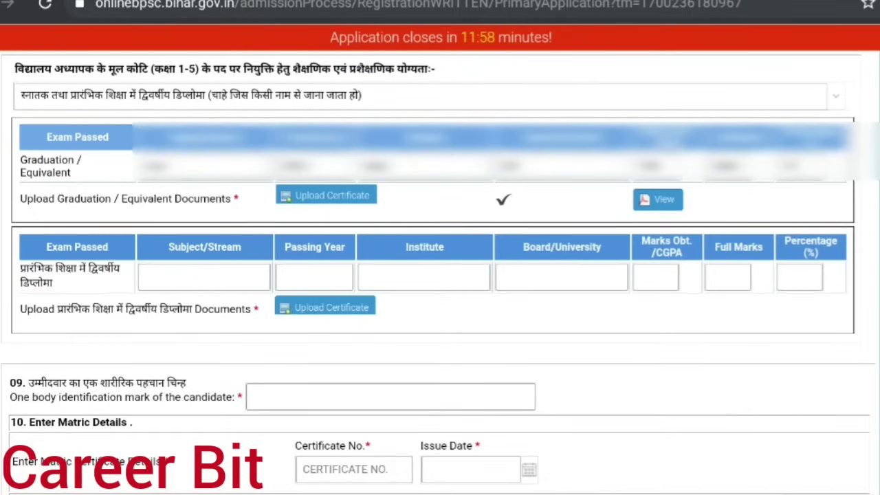
mouse_move(173, 270)
mouse_down()
mouse_move(175, 288)
mouse_move(204, 287)
mouse_move(205, 278)
mouse_move(225, 288)
mouse_move(237, 269)
mouse_move(240, 287)
mouse_up()
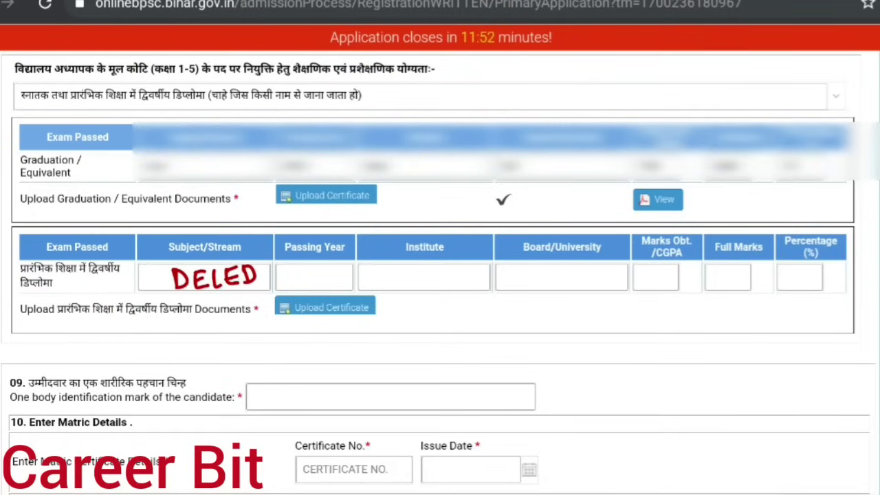
drag(200, 231, 209, 241)
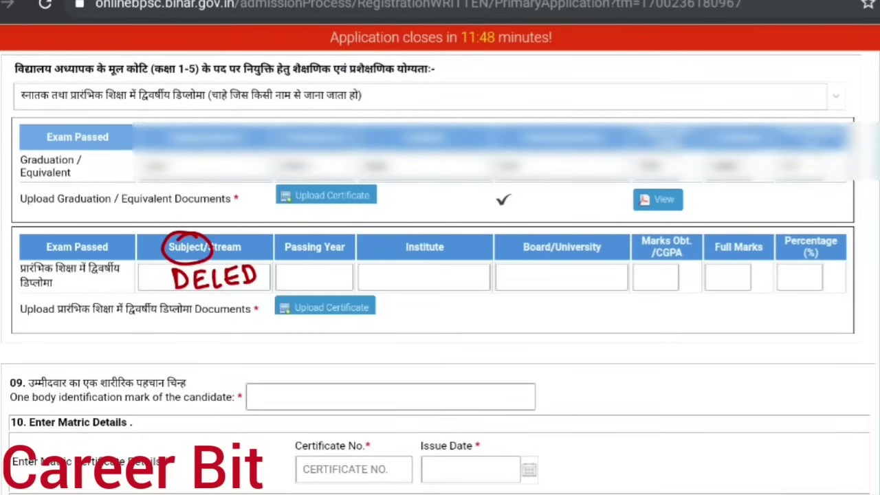
drag(238, 336, 300, 281)
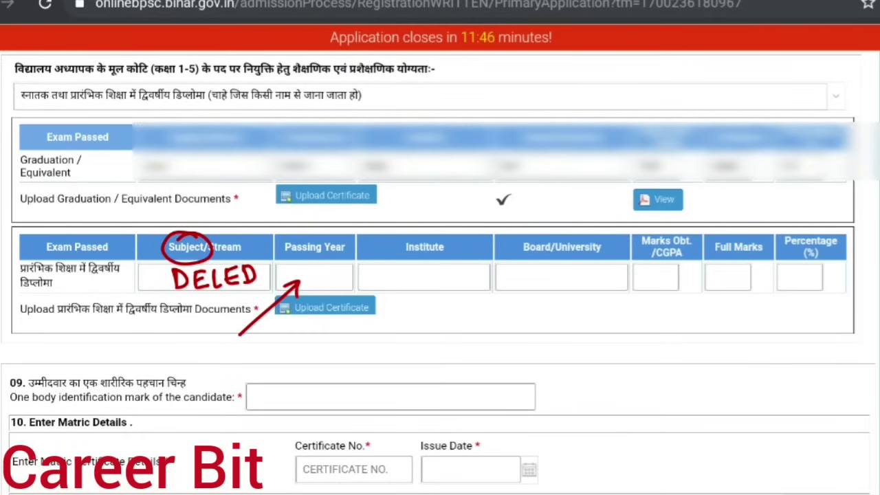
drag(431, 272, 452, 331)
drag(427, 284, 450, 282)
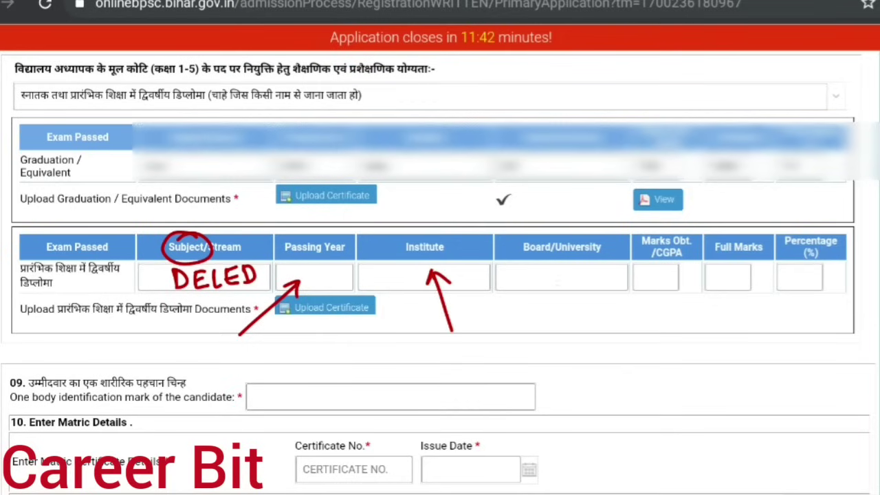
drag(564, 282, 583, 333)
drag(558, 296, 579, 295)
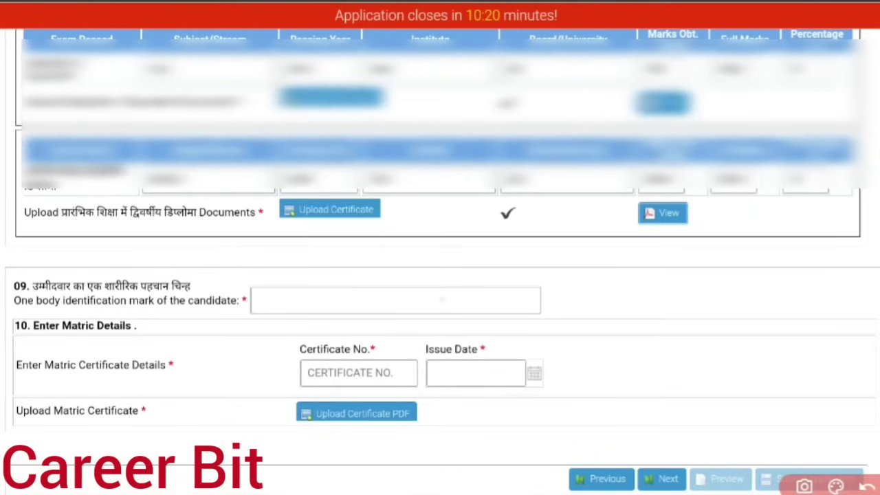
Step: Examine the body identification mark field in section 09 and the matric certificate number, issue date and upload fields in section 10
drag(444, 301, 518, 272)
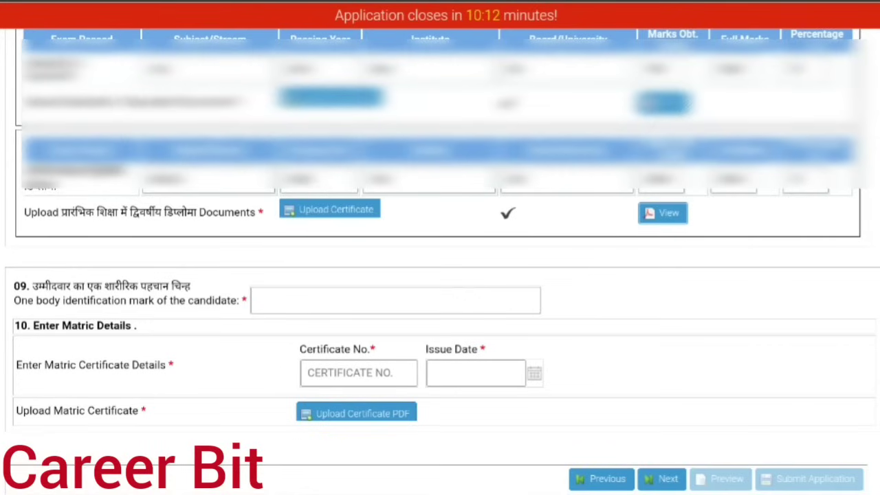
drag(235, 388, 293, 376)
mouse_move(541, 362)
mouse_down()
mouse_move(450, 348)
mouse_move(552, 368)
mouse_up()
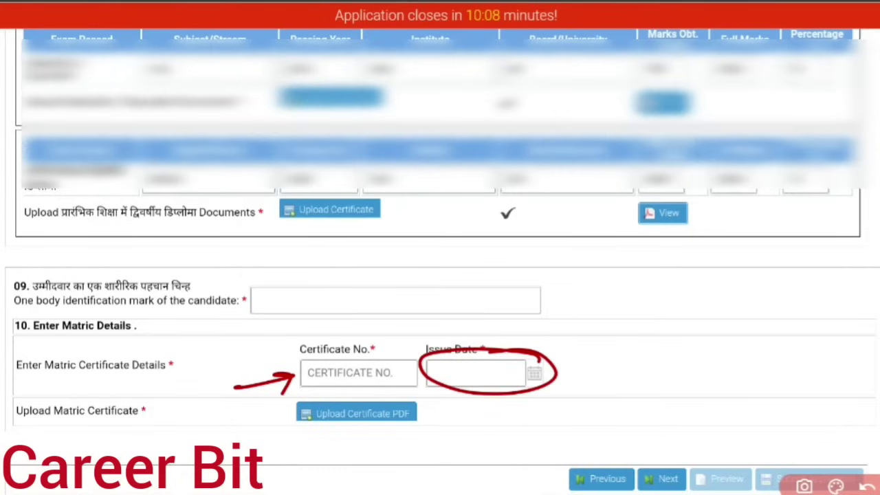
drag(484, 410, 424, 411)
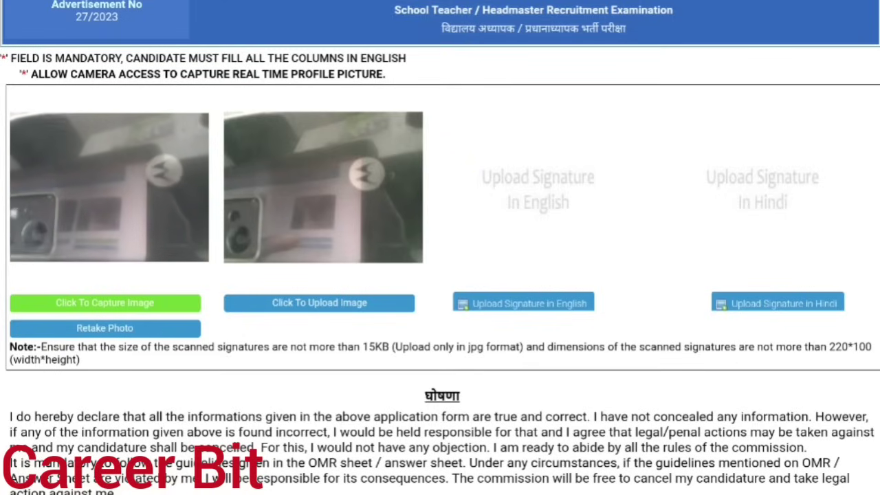
Step: Acknowledge the profile image upload and agree to the declaration's Directions/Terms
scroll(440, 248, up, 1)
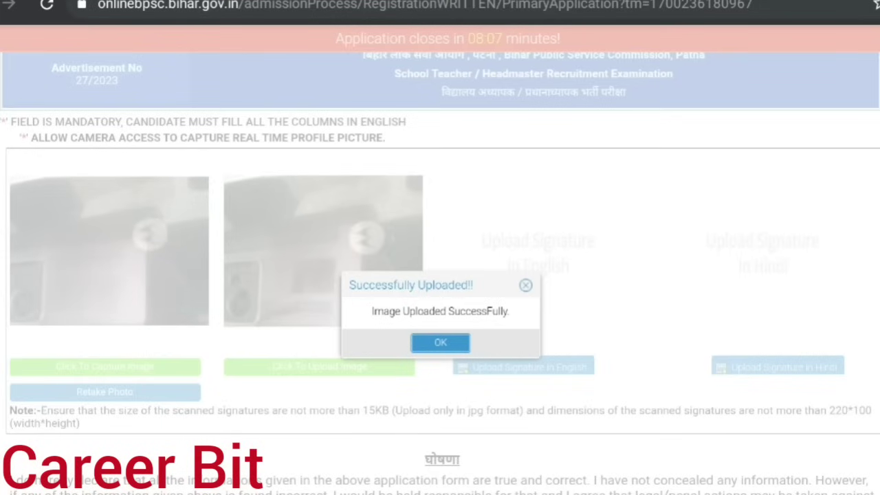
key(Return)
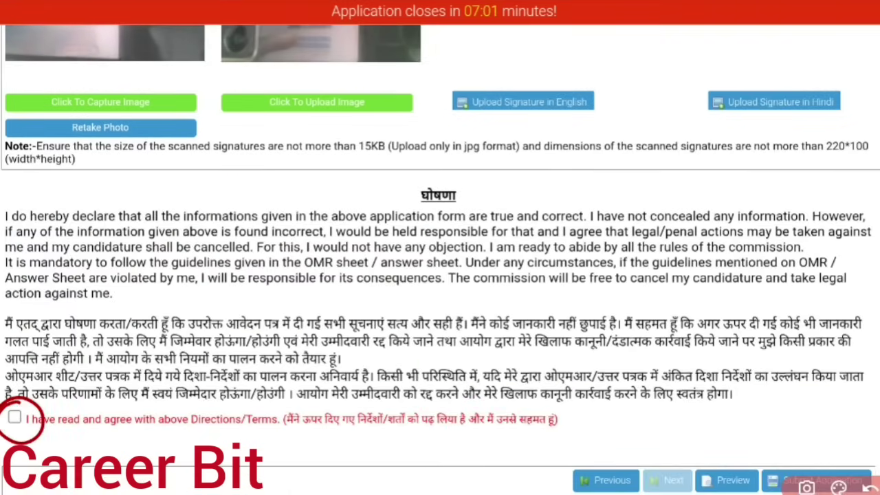
click(15, 417)
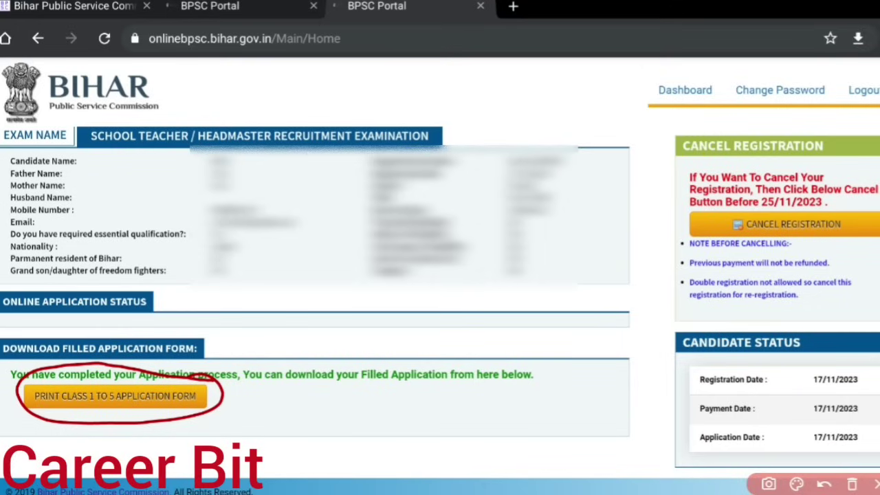
Step: Open the filled Class 1 to 5 application form for printing
click(115, 396)
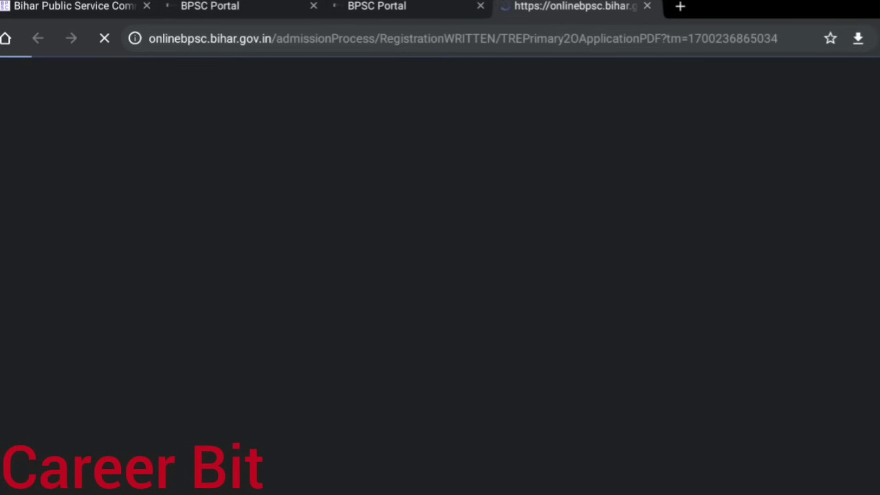